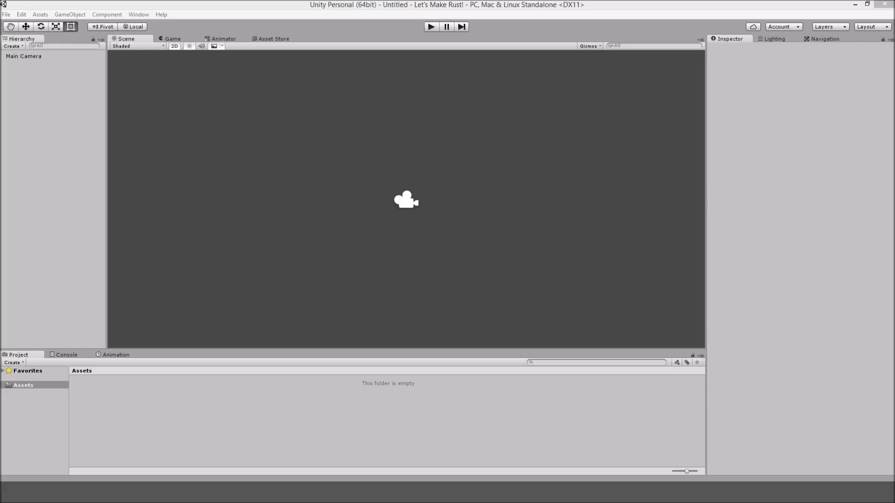
click(743, 76)
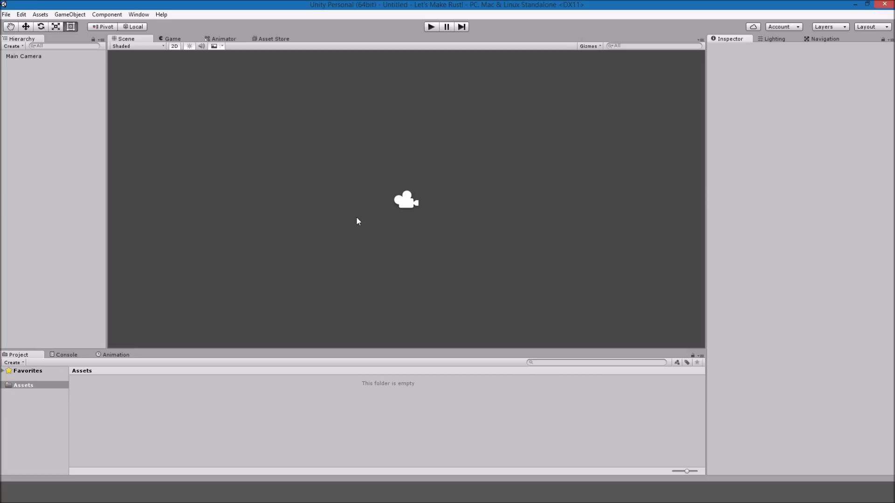
mouse_move(335, 157)
middle_down()
mouse_move(337, 144)
mouse_move(344, 160)
mouse_move(333, 167)
mouse_move(333, 156)
middle_up()
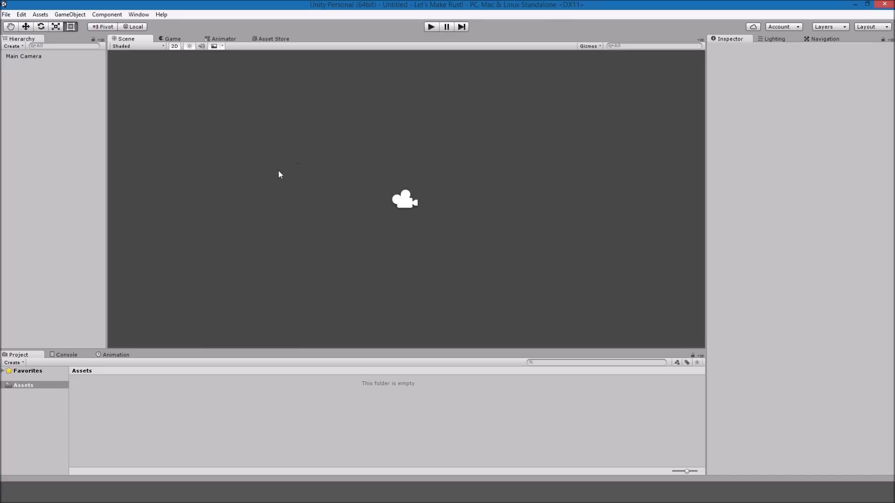
click(773, 39)
click(746, 39)
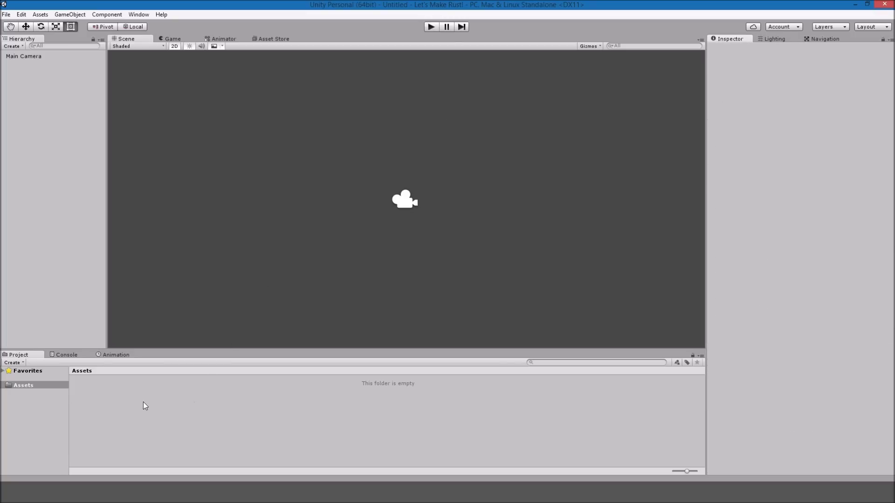
mouse_move(261, 152)
middle_down()
mouse_move(262, 140)
mouse_move(258, 155)
middle_up()
click(174, 46)
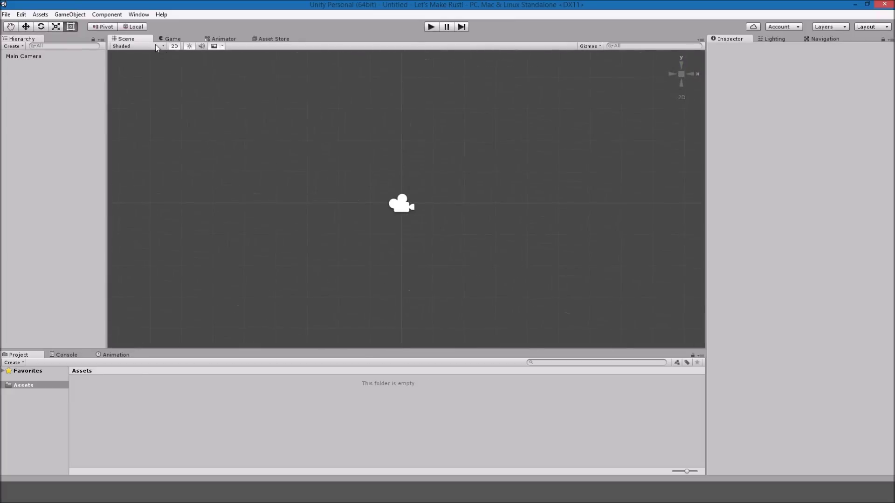
click(179, 38)
click(126, 39)
click(191, 45)
scroll(216, 123, down, 6)
scroll(216, 124, up, 4)
scroll(216, 124, down, 5)
scroll(217, 135, up, 6)
middle_drag(219, 186, 219, 186)
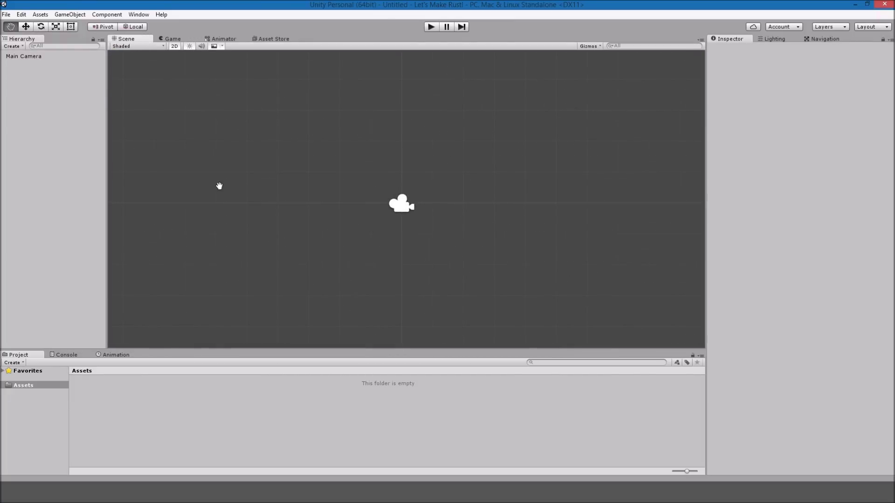
- Create a folder named Scripts in the Let's Make Rust! project's empty Assets folder
right_click(219, 416)
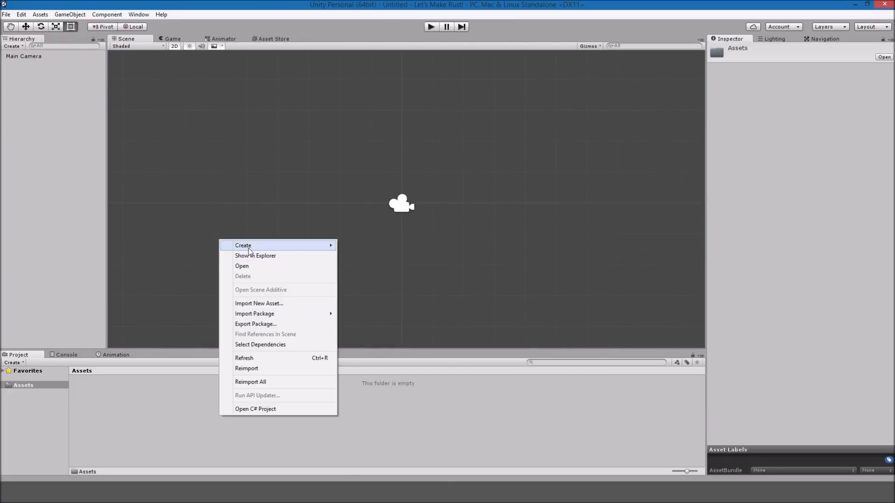
mouse_move(260, 248)
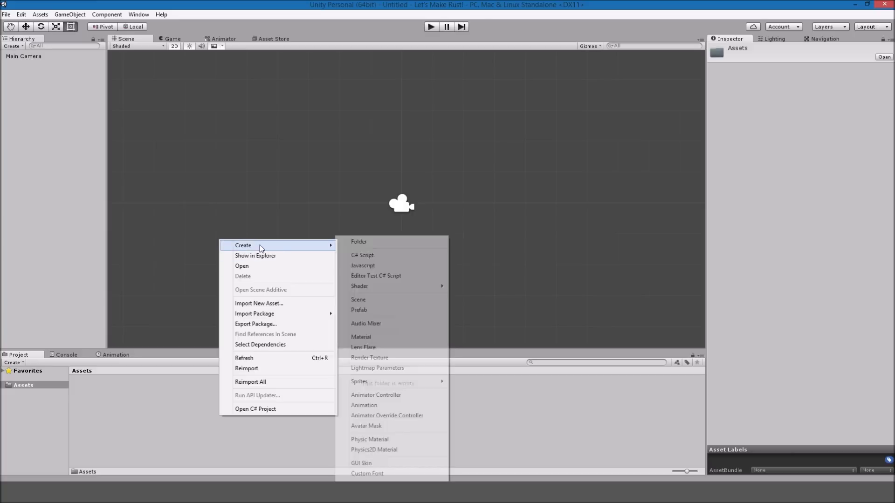
click(362, 243)
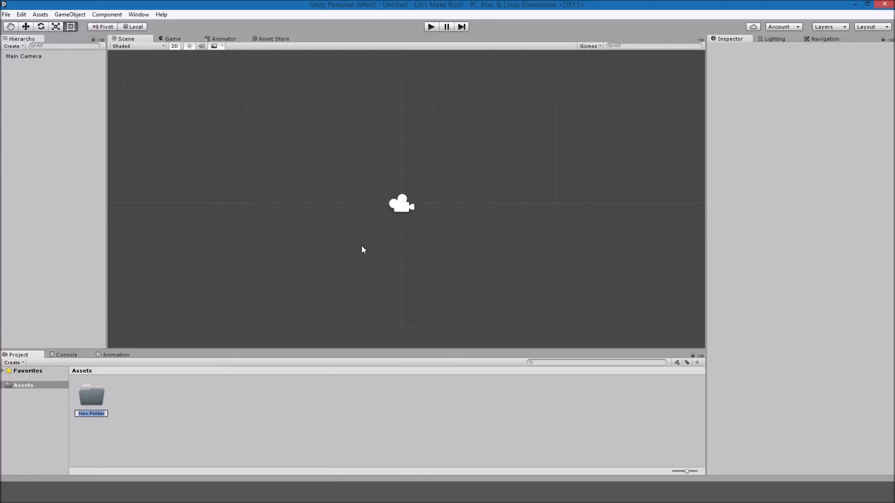
text(Scripts)
key(Return)
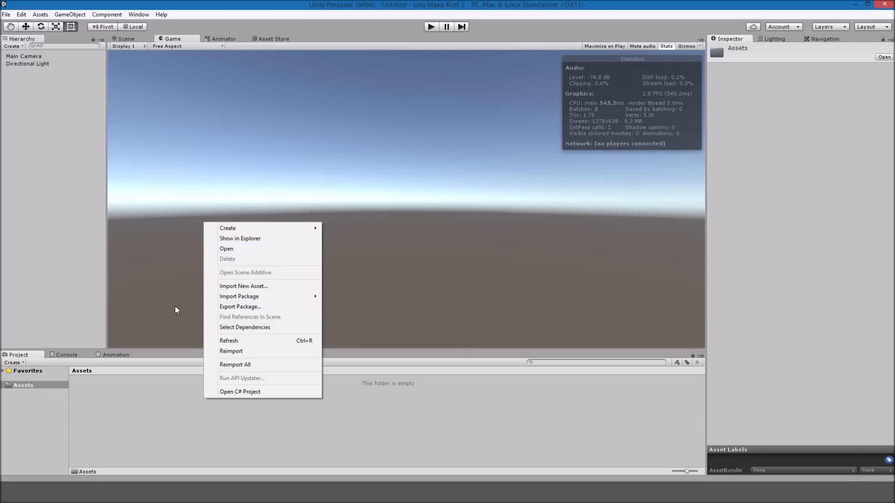
- Create a Scripts folder inside Assets in the Lets Make Rust 2 project
mouse_move(297, 227)
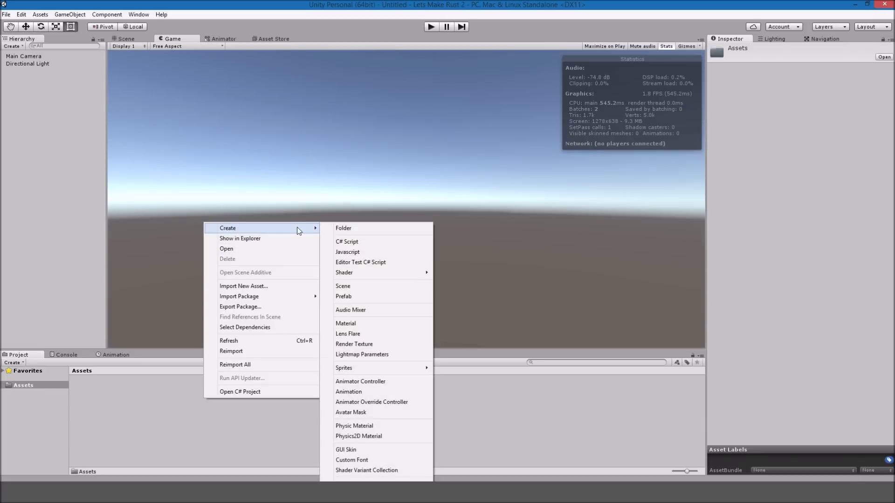
click(342, 229)
text(Scripts)
key(Return)
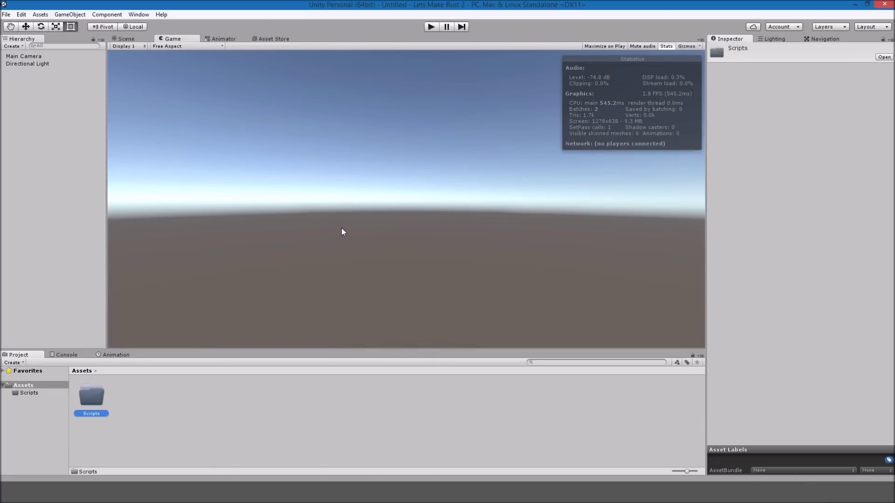
click(164, 421)
click(103, 393)
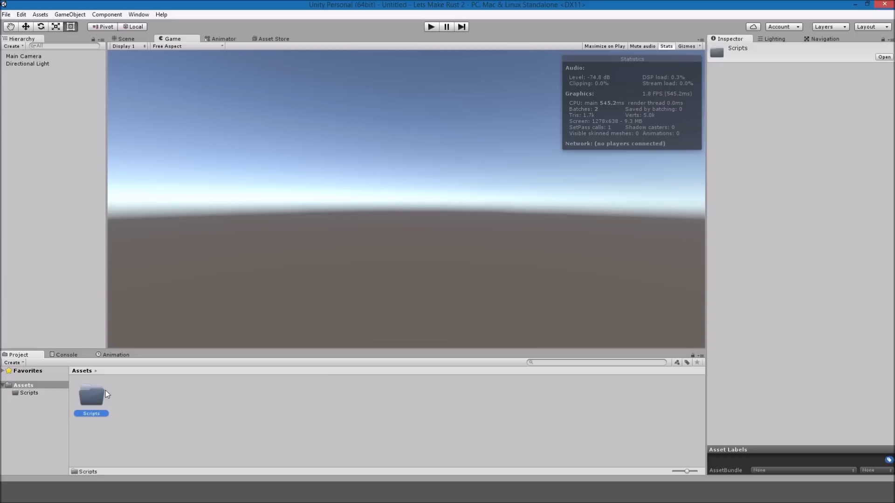
click(175, 395)
right_click(178, 391)
click(149, 181)
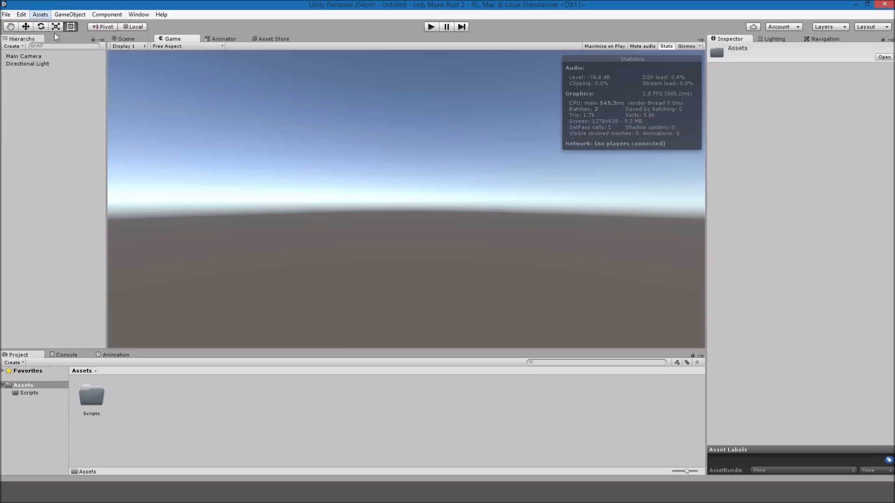
- Import the Characters standard asset package into the project
click(40, 14)
mouse_move(64, 94)
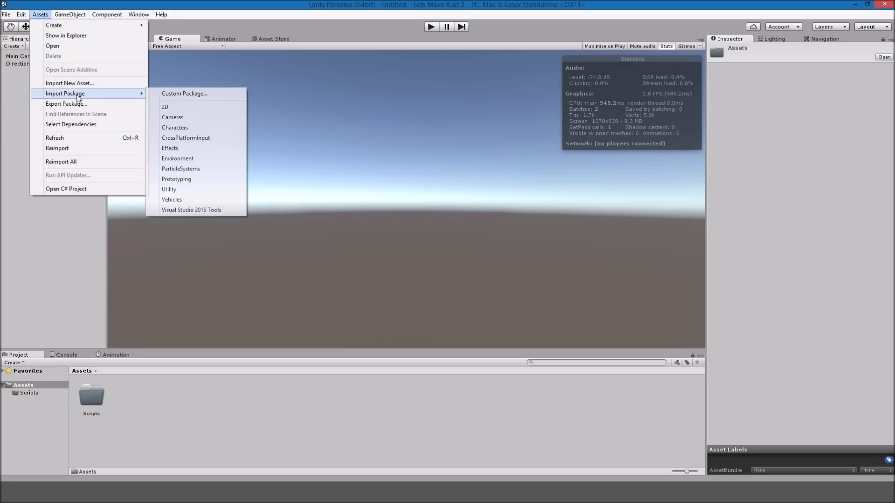
click(212, 127)
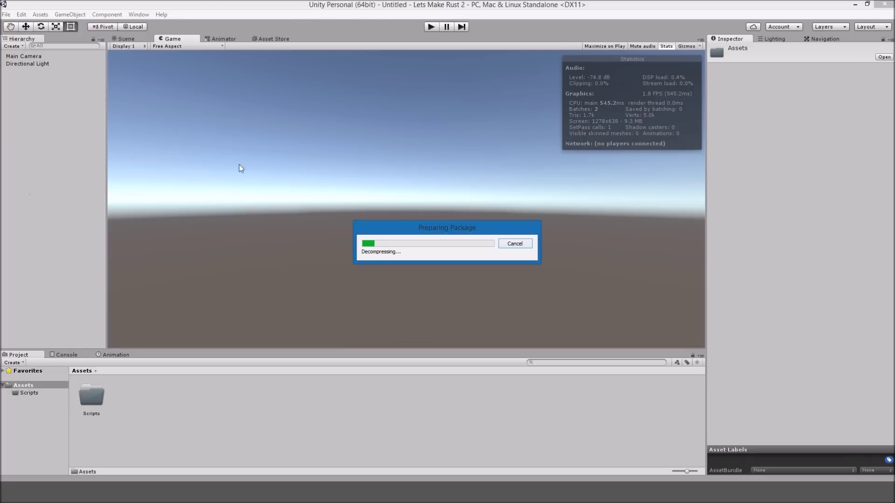
drag(59, 14, 147, 68)
click(237, 226)
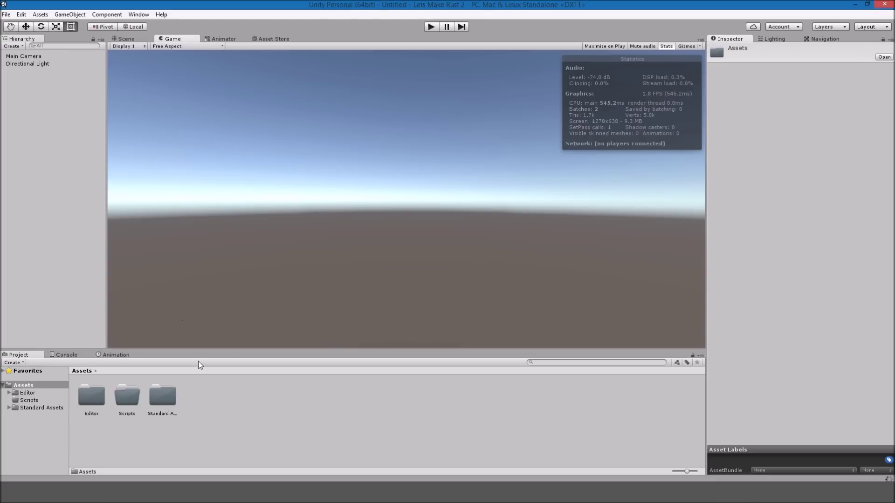
- Open the Prefabs folder of FirstPersonCharacter under Standard Assets > Characters to reach the controller prefabs
click(163, 397)
double_click(158, 395)
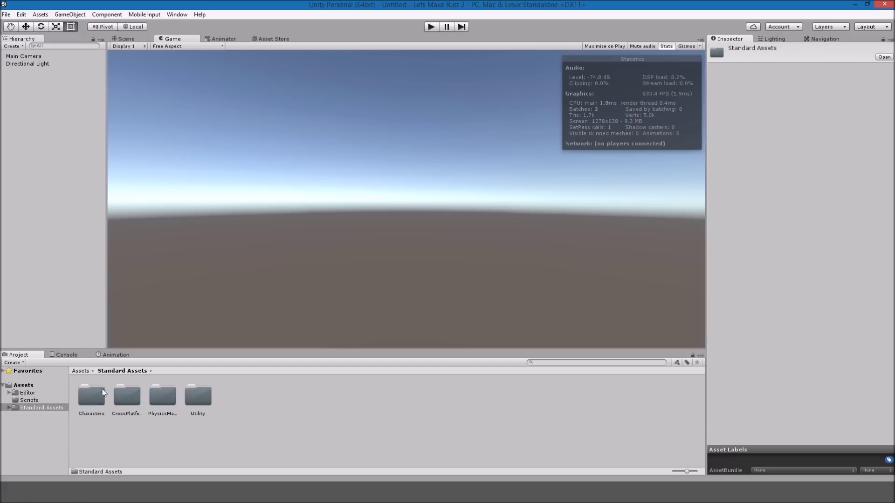
double_click(95, 395)
double_click(99, 394)
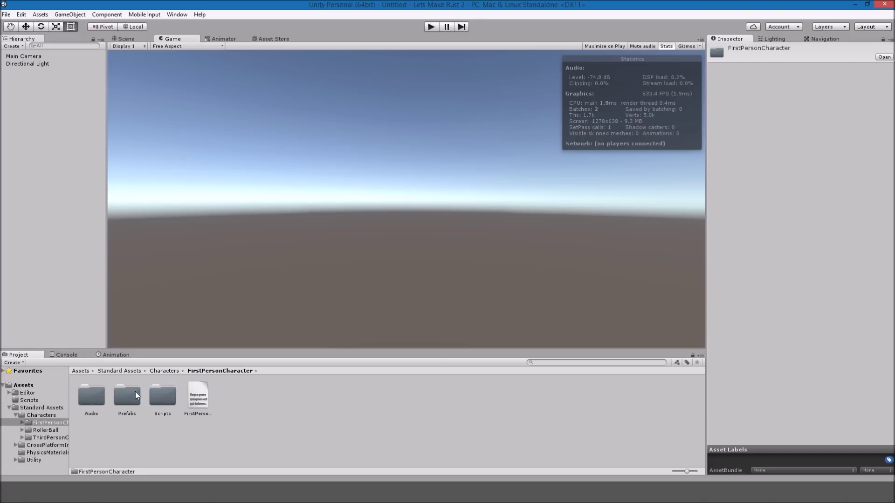
double_click(126, 395)
click(128, 397)
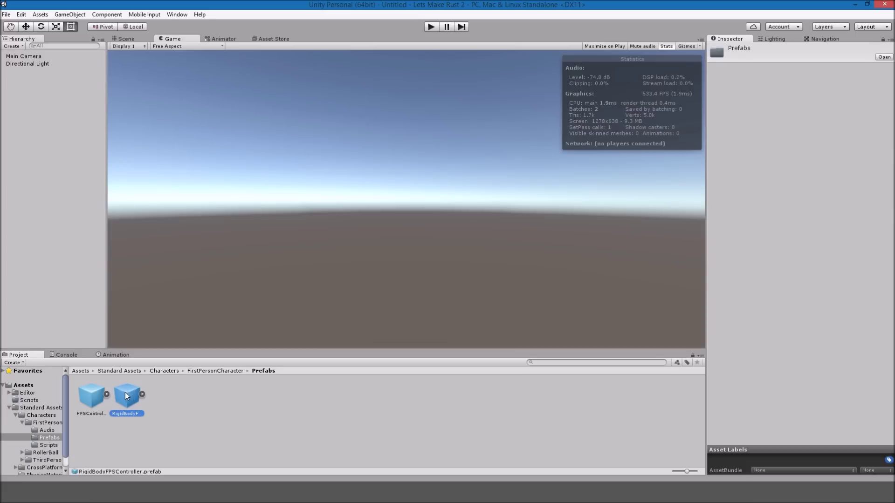
click(87, 115)
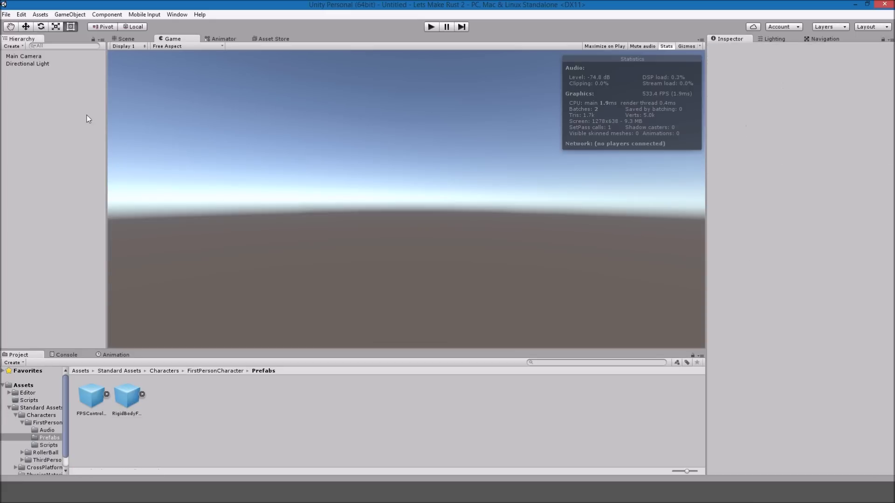
- Add a 3D Terrain object to the scene and activate its Paint Texture tool
click(126, 39)
right_click(58, 130)
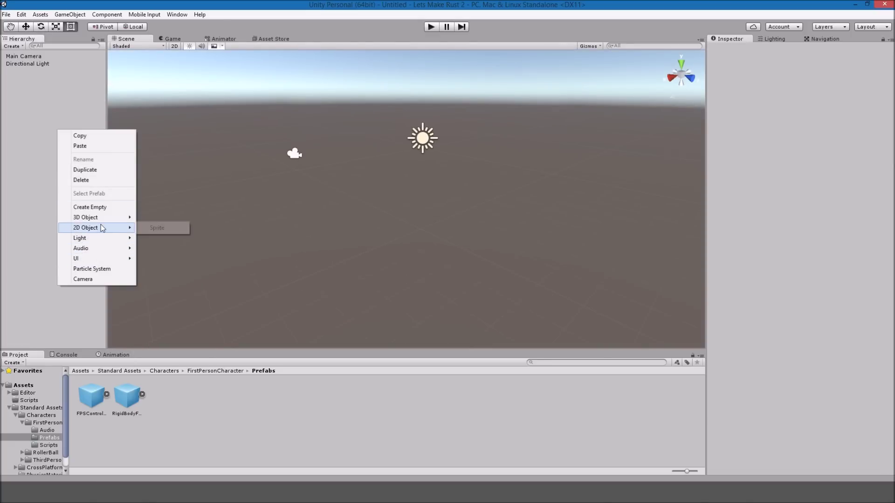
click(175, 287)
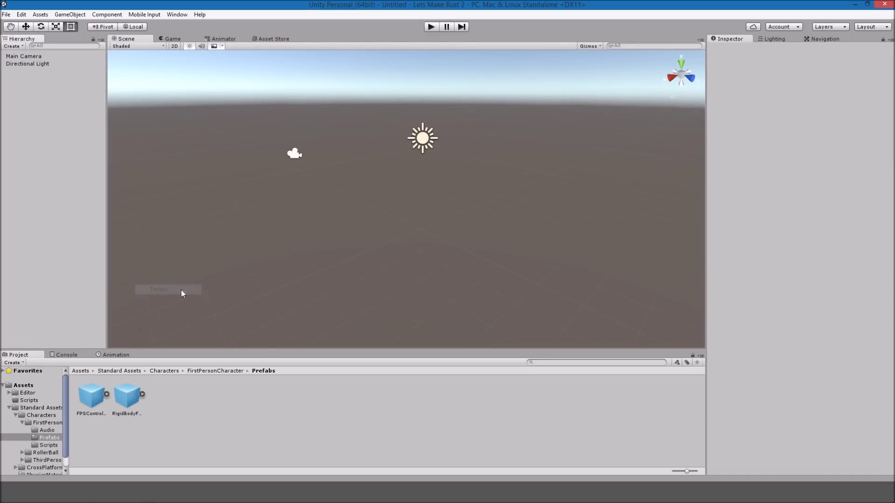
scroll(321, 149, down, 5)
middle_drag(339, 262, 354, 237)
scroll(354, 234, down, 3)
alt+drag(354, 197, 487, 221)
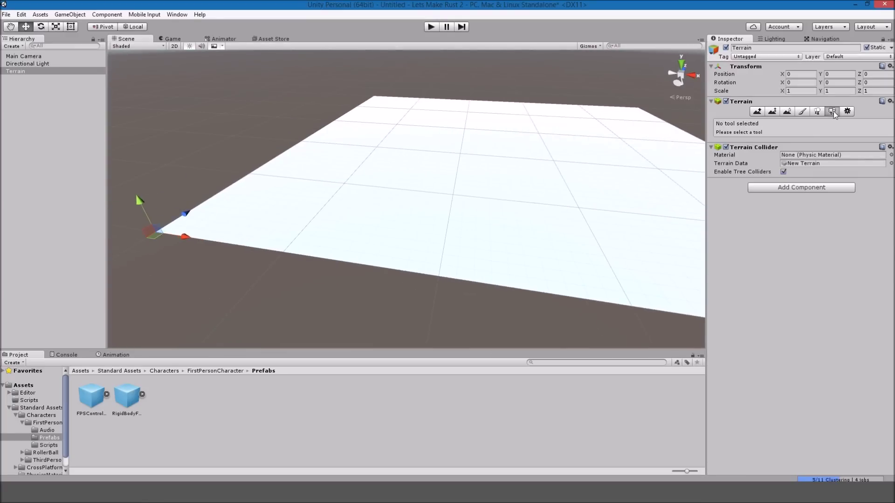
click(801, 111)
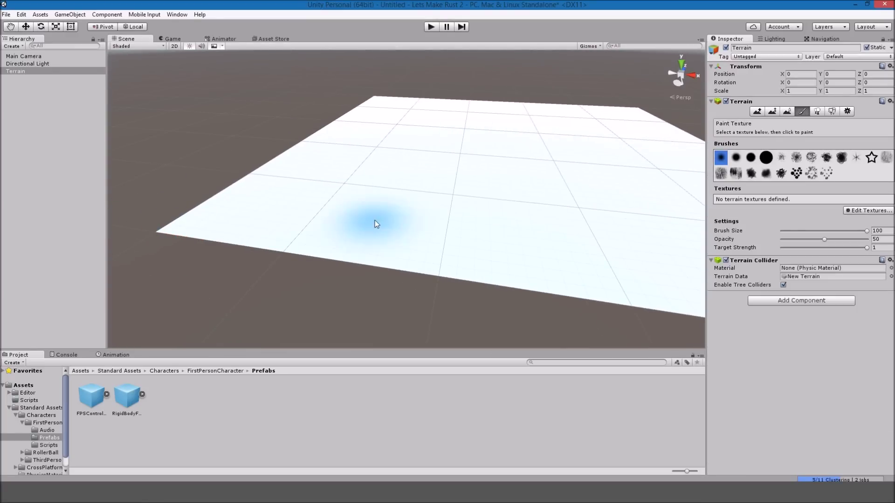
alt+drag(285, 102, 118, 110)
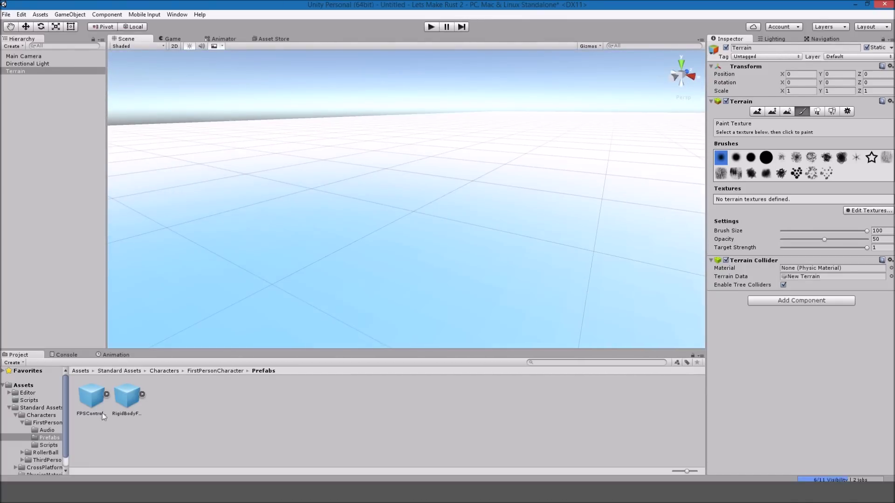
- Place the RigidBodyFPSController prefab on the terrain and raise it to a Y position of about 1.36
click(51, 431)
click(52, 437)
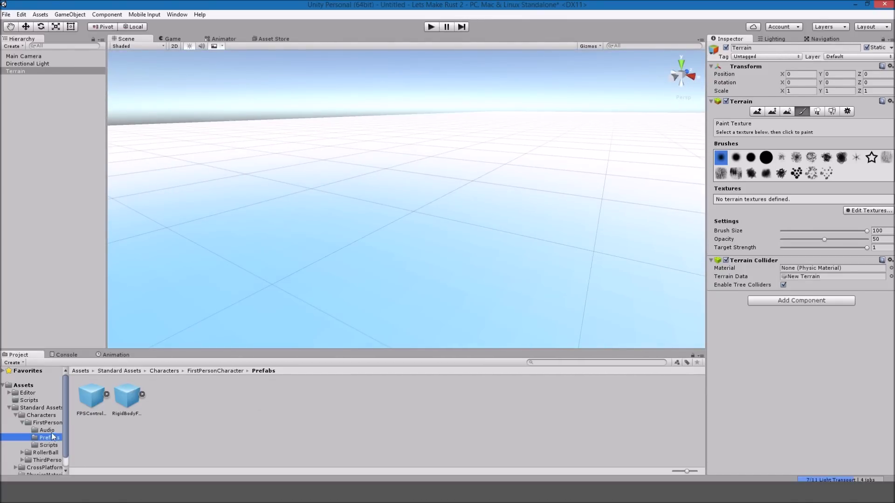
drag(128, 399, 364, 146)
key(s)
right_drag(363, 147, 372, 130)
drag(373, 141, 374, 130)
right_drag(374, 131, 374, 141)
key(s)
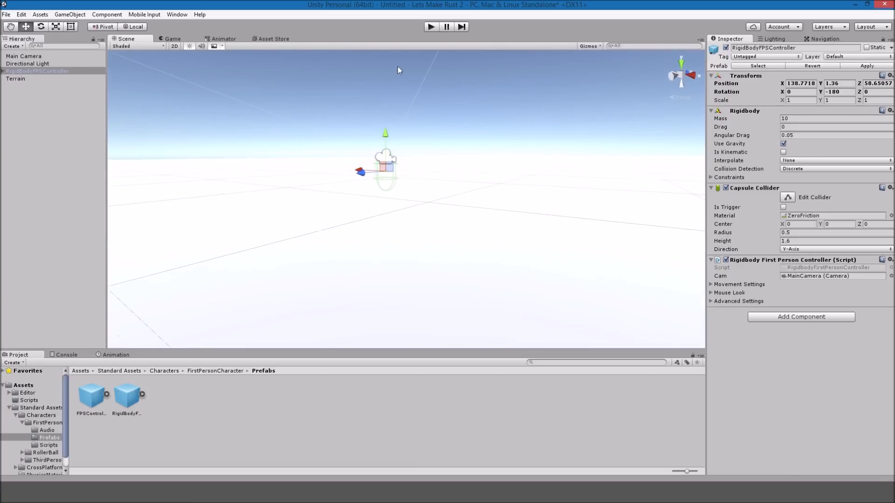
- Briefly test the first-person controller in play mode and delete the separate Main Camera from the scene
click(429, 31)
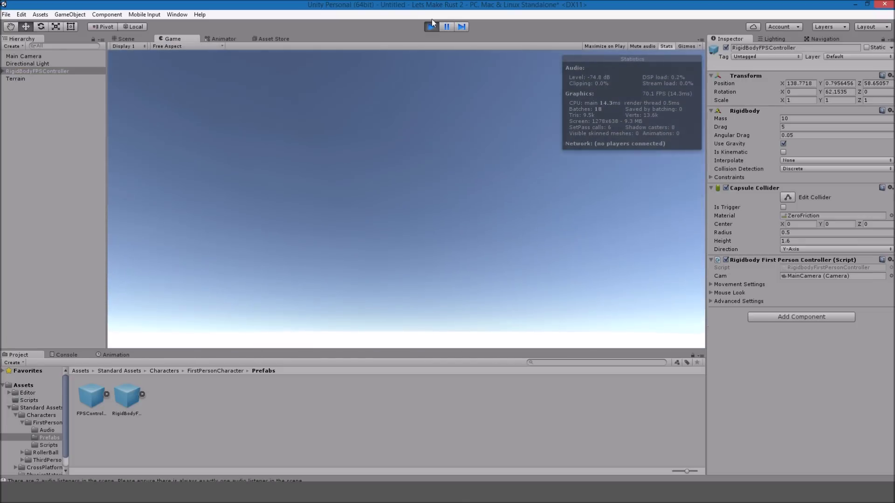
click(432, 27)
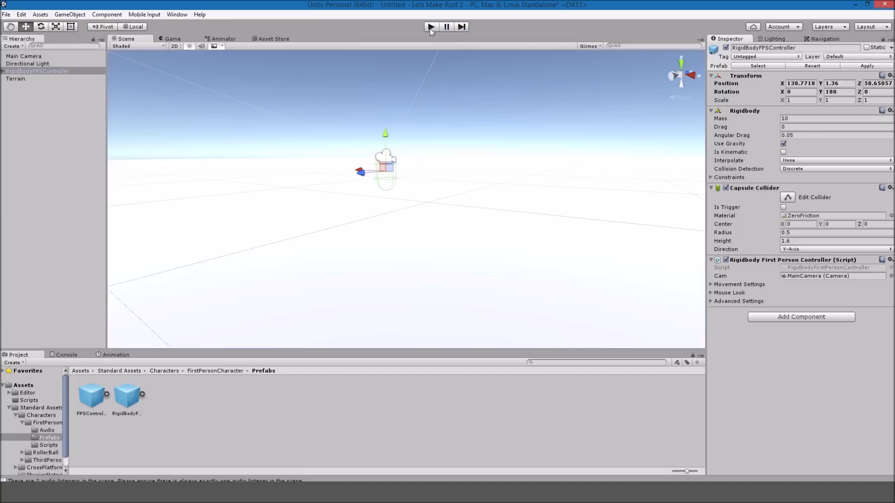
click(51, 57)
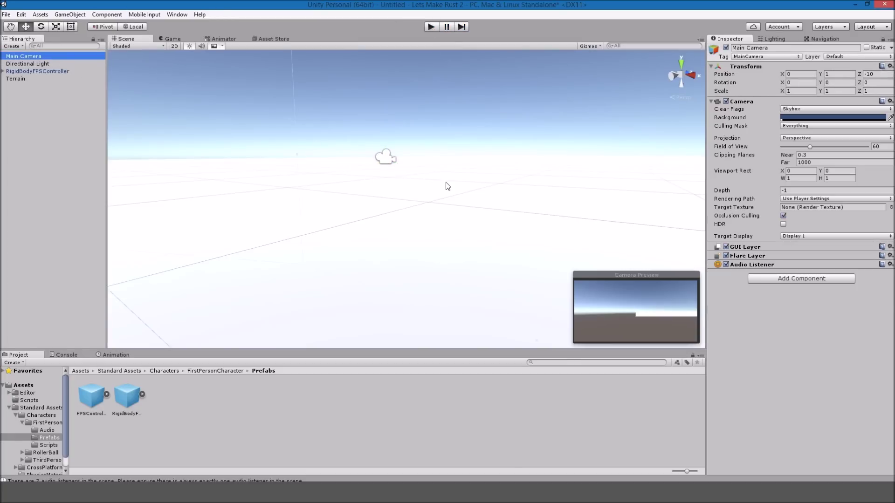
key(Delete)
- Save the scene as Game in a new Scenes folder inside the project's Assets folder
key(ctrl+s)
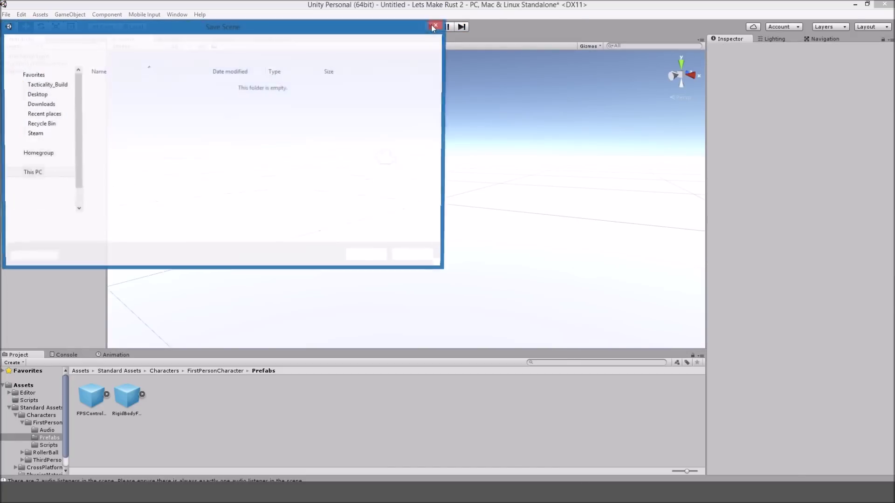
right_click(200, 127)
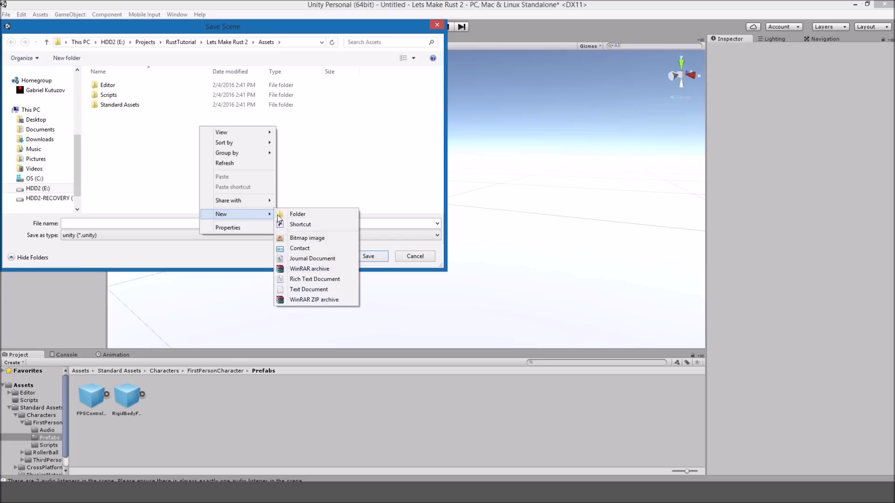
click(289, 213)
text(Scenes)
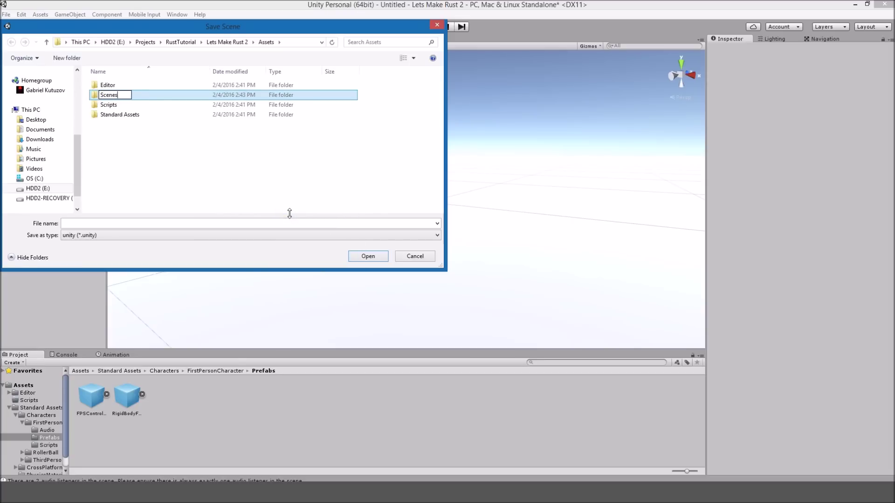
key(Return)
key(Return)
text(Game)
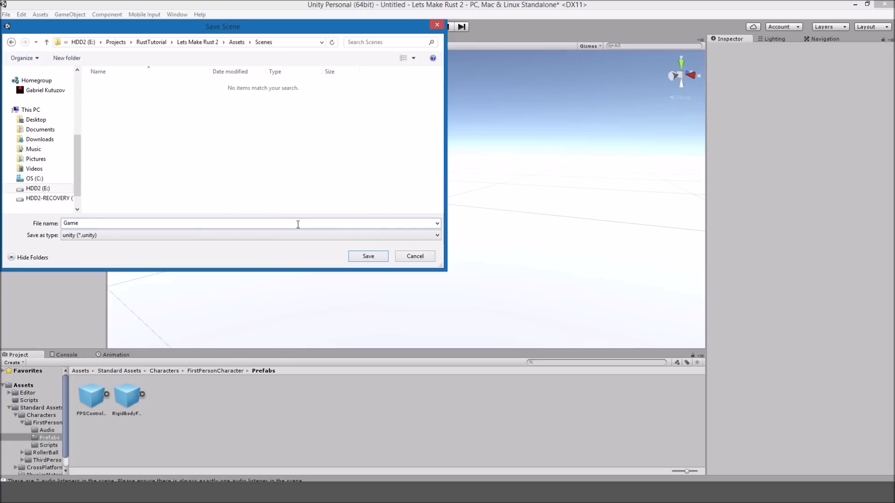
key(Return)
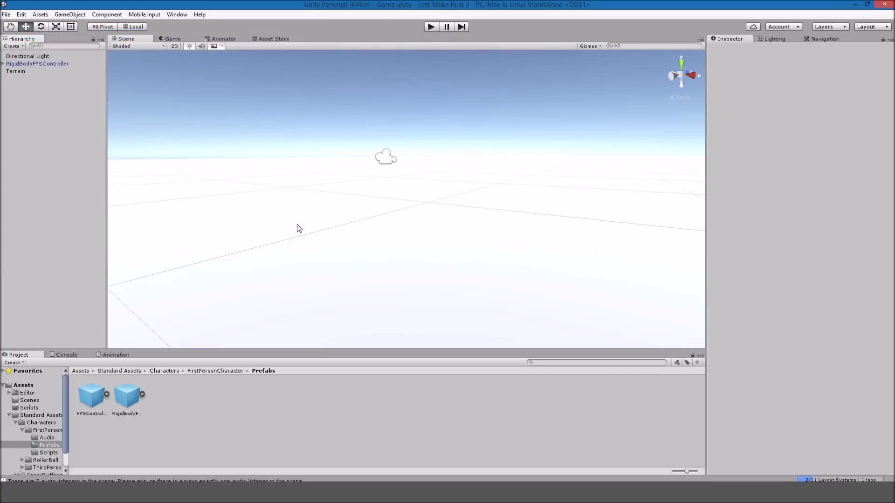
- Check the console for messages and briefly run the scene in play mode to test the first-person controller
click(65, 356)
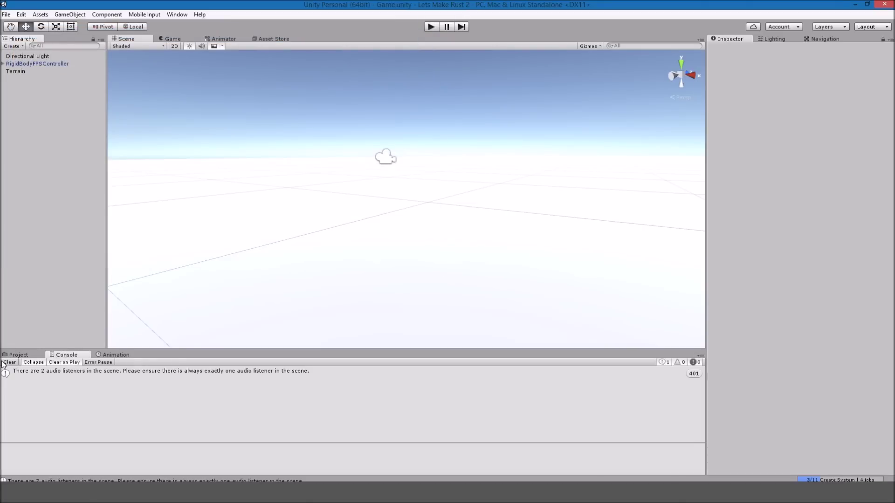
click(14, 356)
click(433, 28)
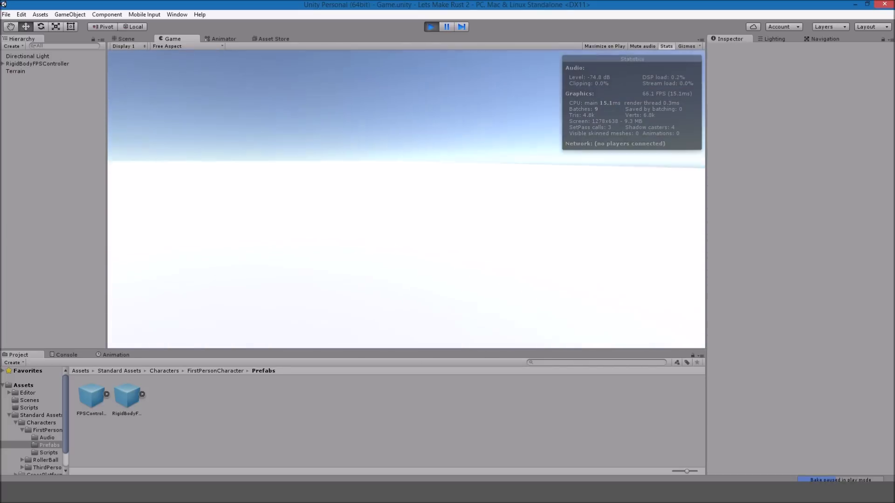
key(Escape)
click(437, 29)
click(437, 28)
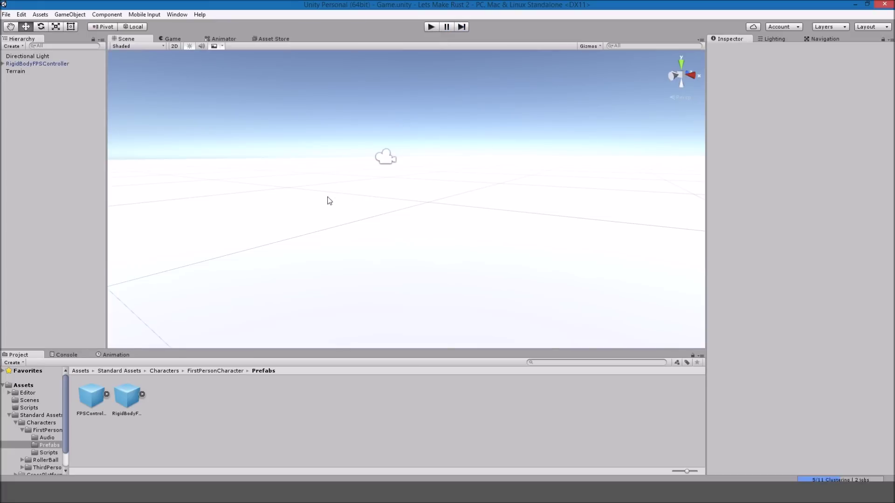
scroll(321, 191, down, 4)
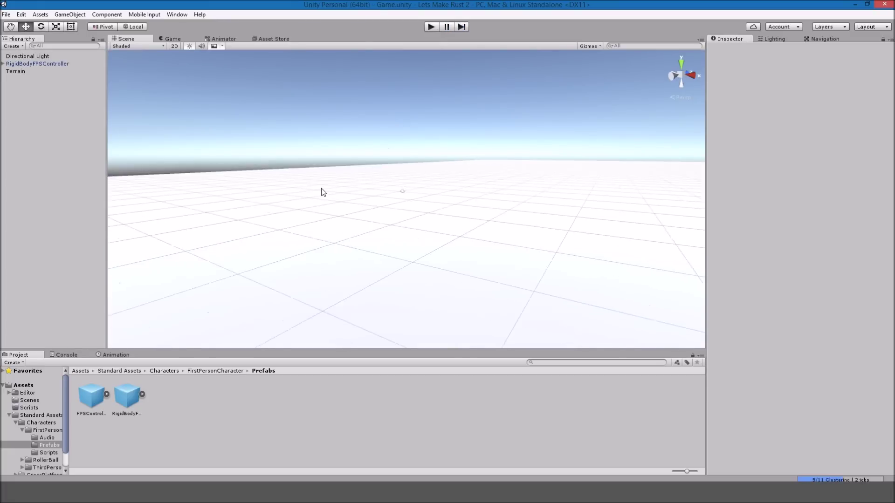
scroll(320, 189, up, 2)
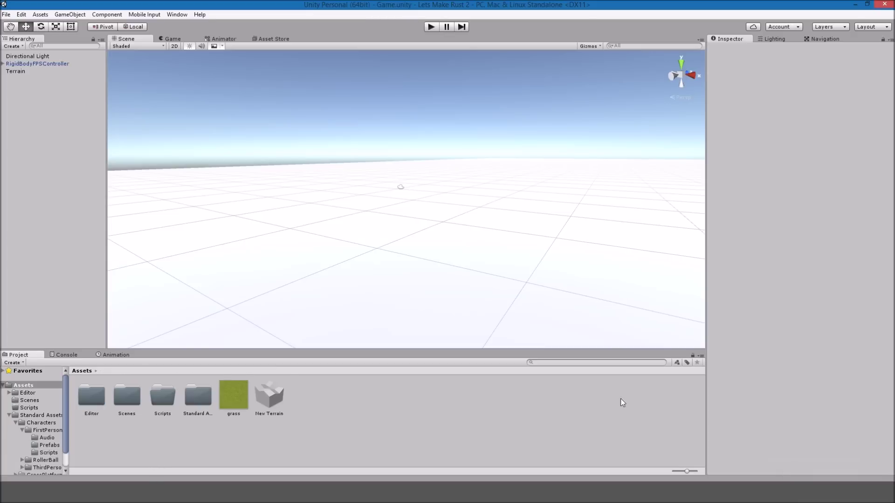
- Rename the grass texture in the Assets folder as Grass_Texture
click(298, 403)
click(231, 401)
key(F2)
text(grass te)
key(BackSpace)
key(BackSpace)
key(BackSpace)
key(BackSpace)
key(BackSpace)
key(BackSpace)
key(BackSpace)
key(BackSpace)
text(Gr)
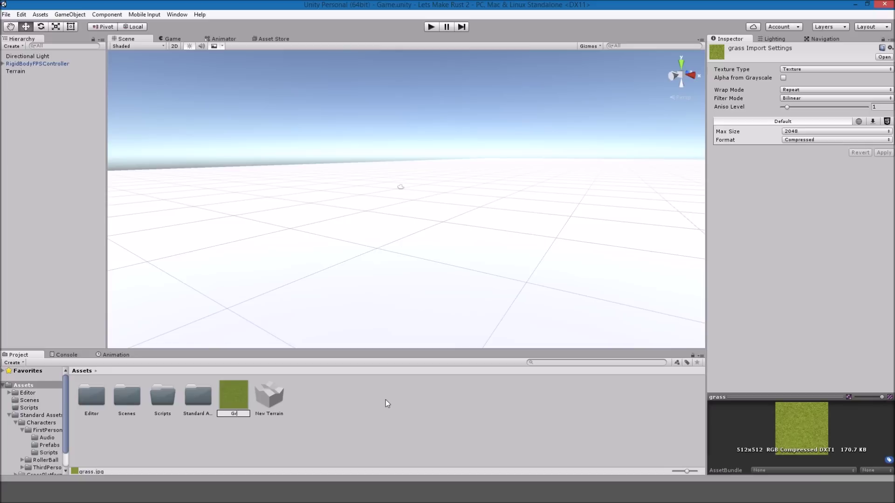
text(ass_Texture)
key(Return)
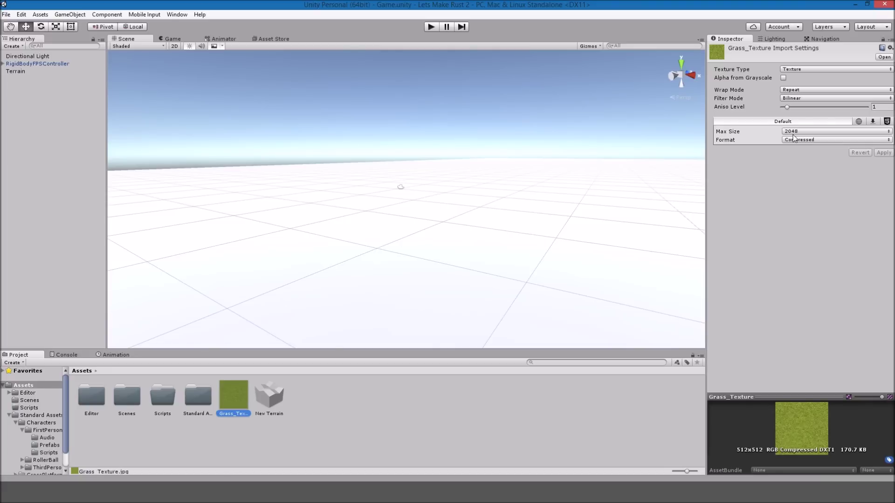
- Apply import settings to Grass_Texture with max size 1024, 16 bits format and Bilinear filter mode
click(794, 133)
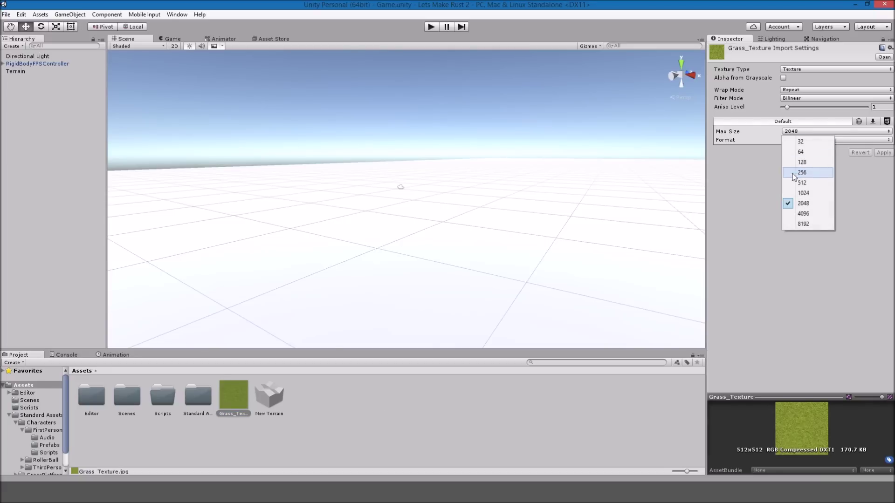
click(796, 192)
click(794, 139)
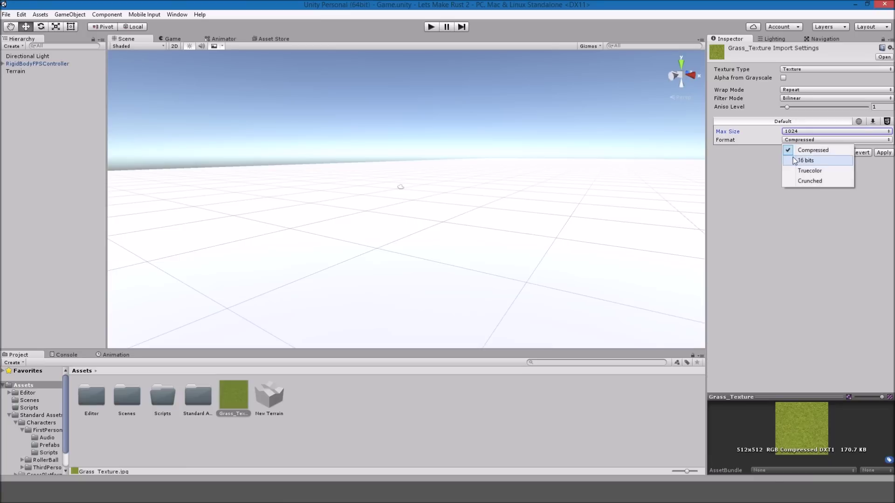
click(796, 161)
click(796, 98)
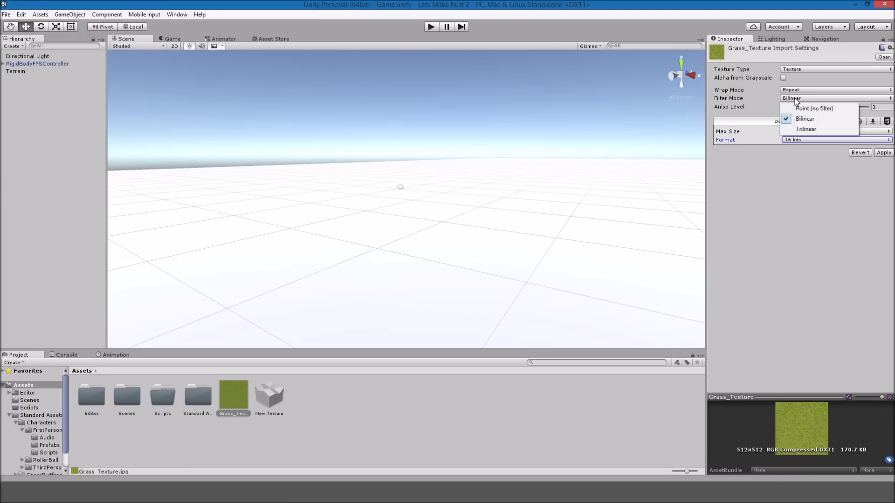
click(802, 120)
click(884, 153)
- Add Grass_Texture as the albedo of a new texture for the Terrain object's Paint Texture tool
right_drag(320, 329, 327, 339)
drag(235, 403, 268, 288)
click(62, 74)
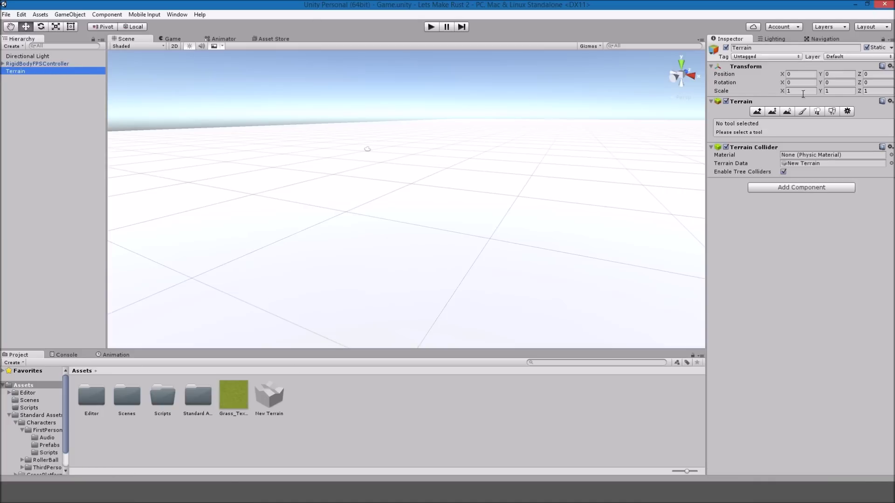
click(801, 111)
click(880, 212)
click(855, 213)
drag(233, 395, 55, 55)
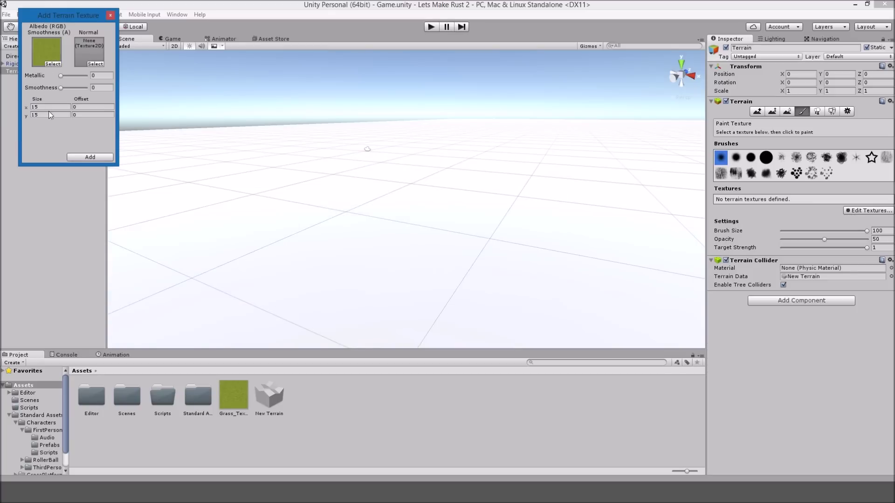
click(85, 159)
right_drag(388, 130, 358, 150)
click(19, 187)
click(349, 218)
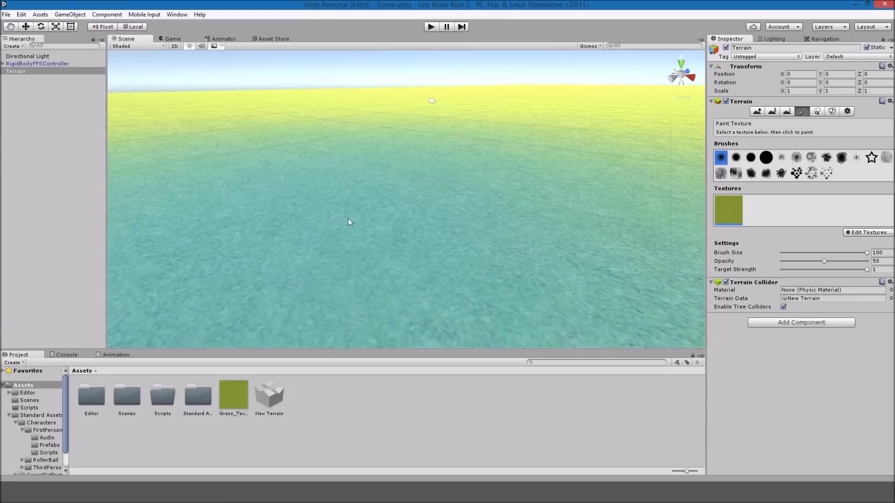
click(869, 233)
click(855, 232)
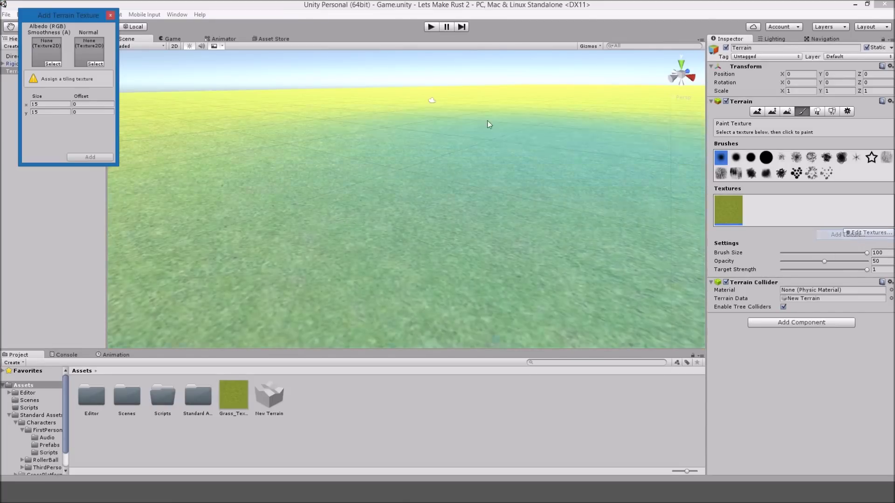
click(111, 18)
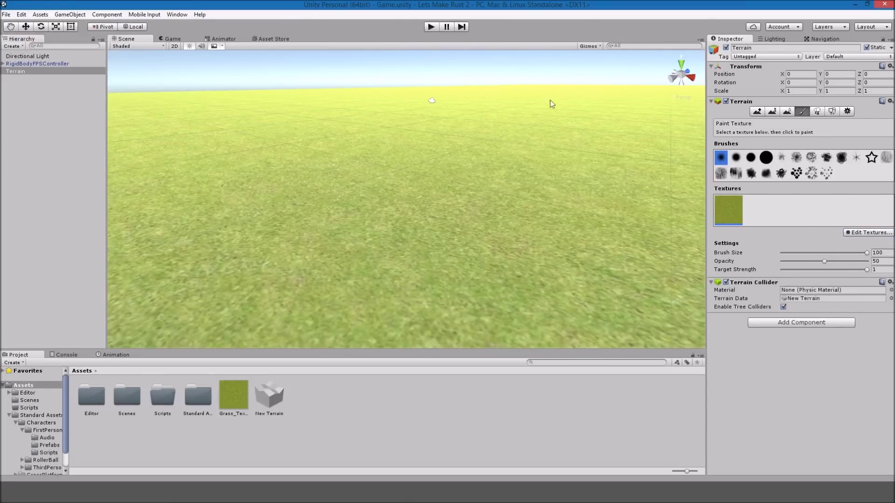
- Edit the terrain's grass texture so its tiling size is 5 in both X and Y, and apply it
click(868, 232)
click(847, 244)
click(50, 107)
text(5)
click(67, 115)
text(5)
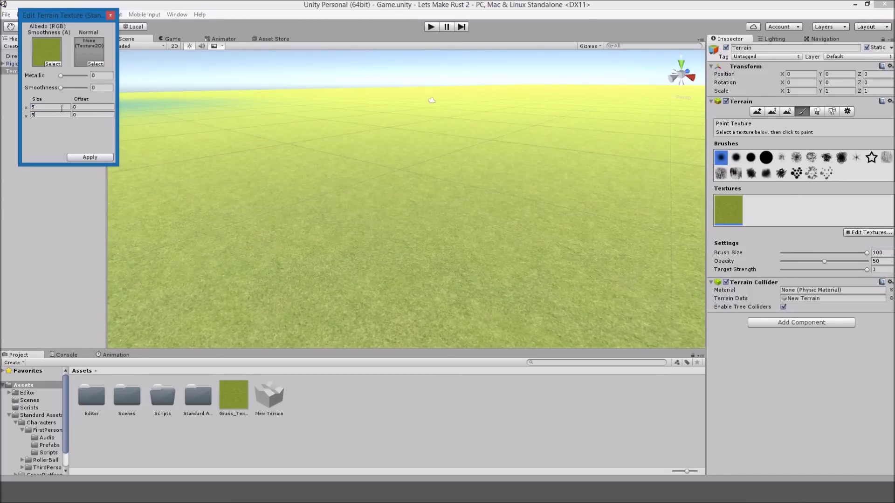
click(90, 157)
click(63, 99)
- Rename the RigidBodyFPSController object in the scene as Player
right_drag(266, 116, 250, 84)
right_drag(246, 174, 266, 181)
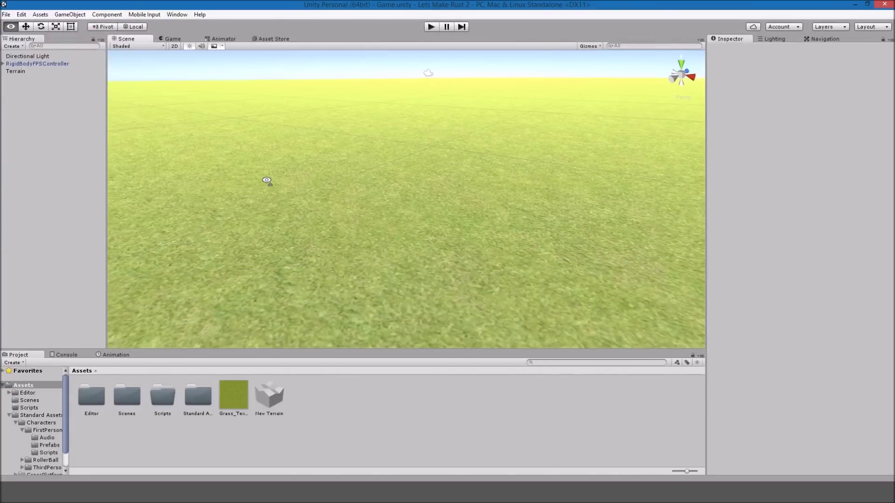
scroll(274, 150, down, 10)
right_drag(274, 150, 450, 102)
click(28, 56)
click(15, 70)
click(34, 64)
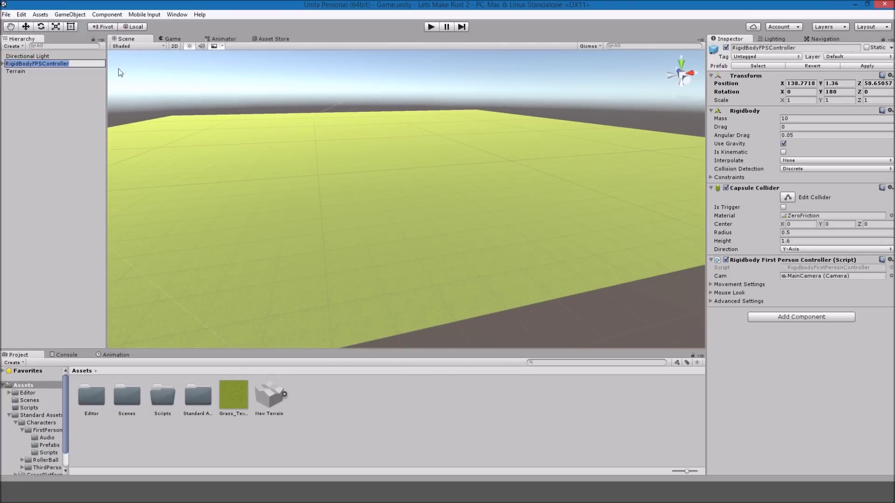
text(Player)
key(Return)
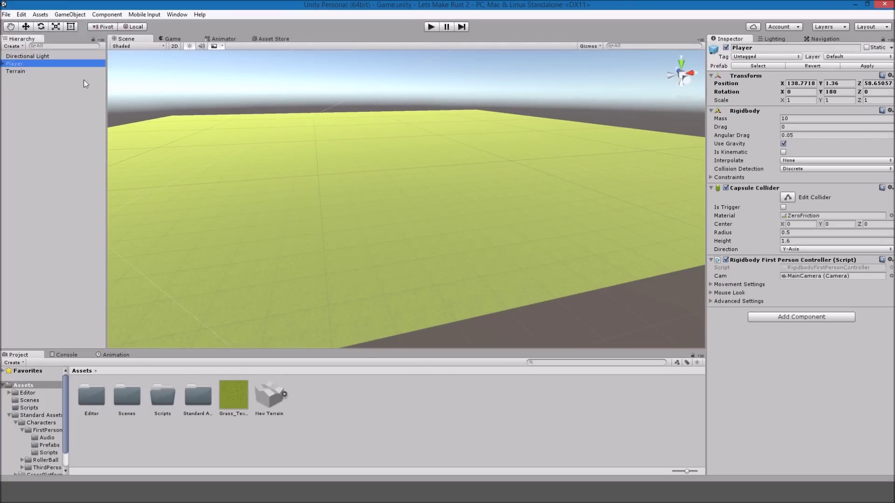
- Create a Textures folder in Assets and move Grass_Texture into it
right_click(224, 431)
mouse_move(269, 261)
click(373, 242)
text(Texture)
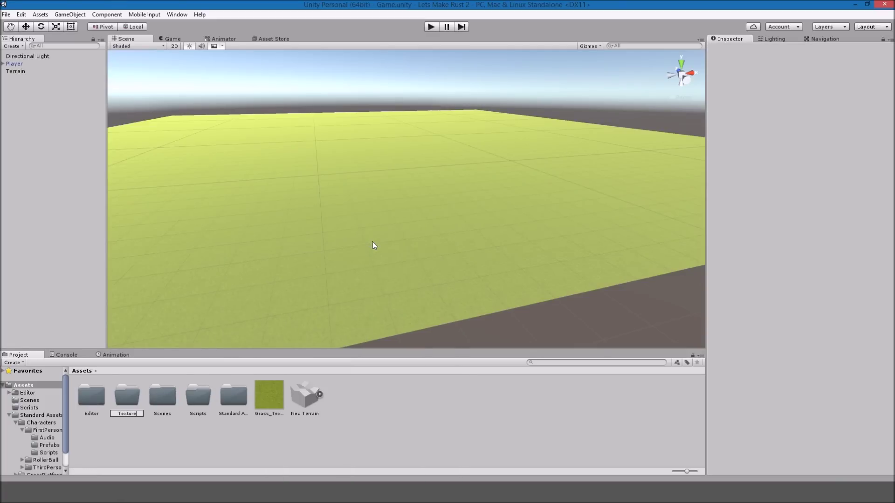
text(s)
key(Return)
scroll(340, 302, down, 1)
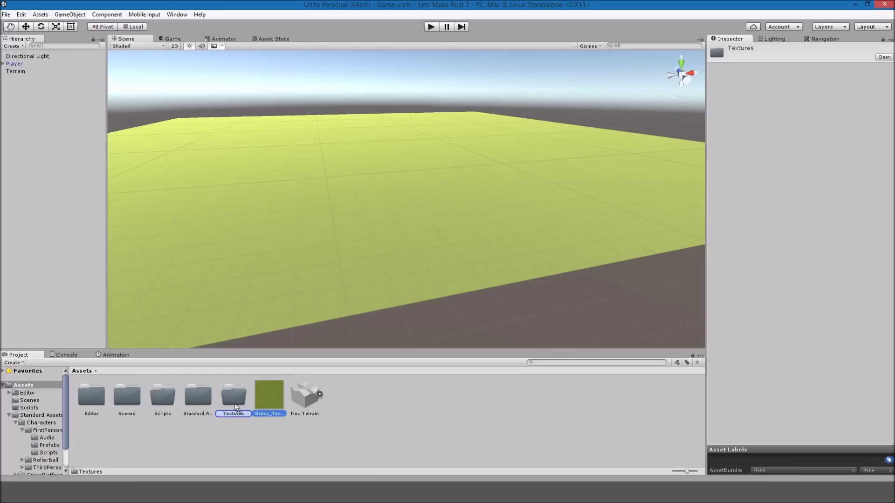
drag(236, 408, 238, 410)
- Create a Prefabs folder in Assets and open it
right_click(282, 428)
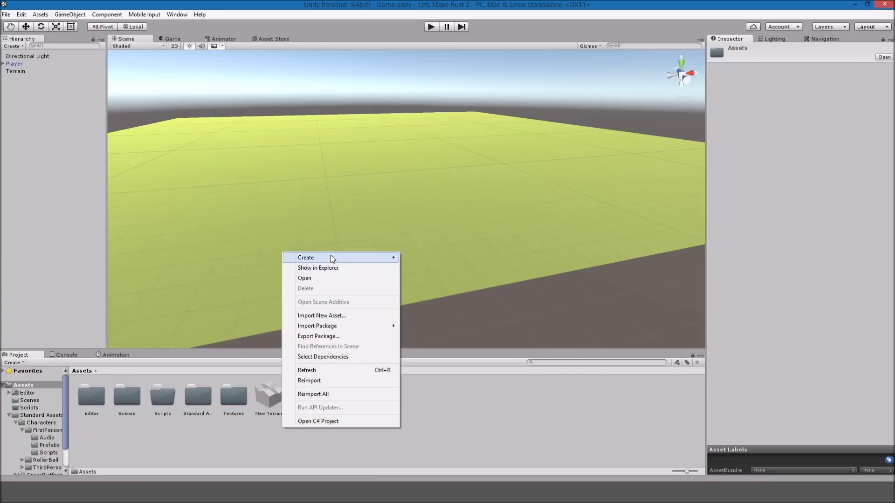
mouse_move(333, 258)
click(459, 241)
text(Pref)
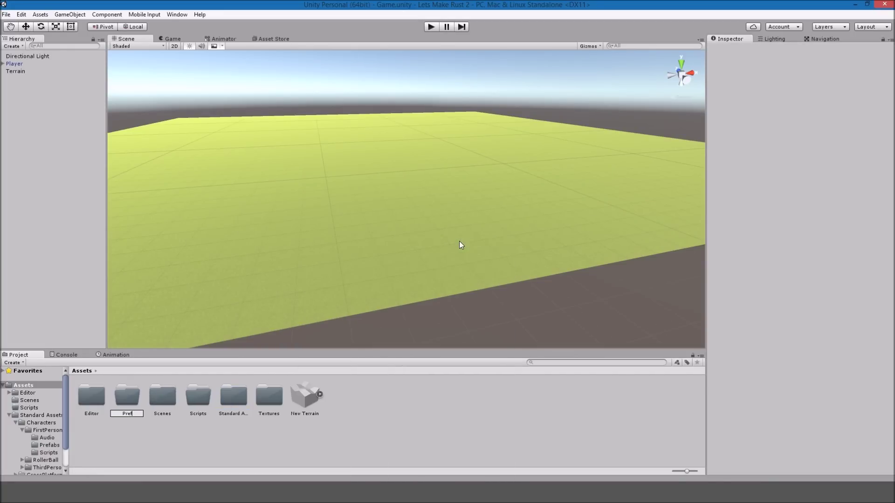
text(abs)
key(Return)
key(Return)
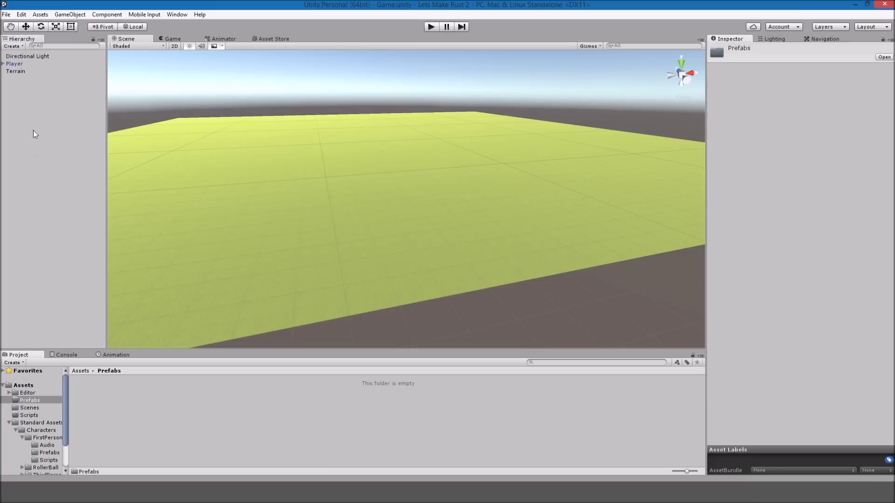
- Make a prefab of the Player object in the Prefabs folder
drag(9, 64, 92, 397)
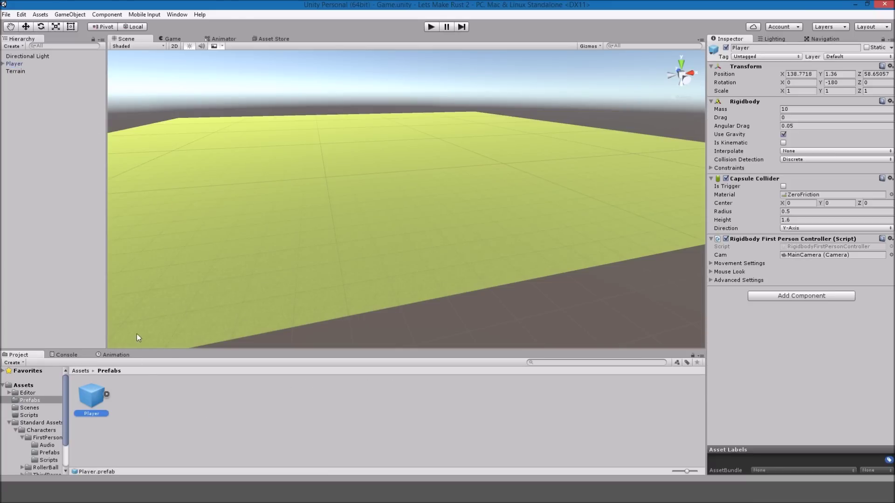
click(163, 410)
right_drag(272, 185, 216, 177)
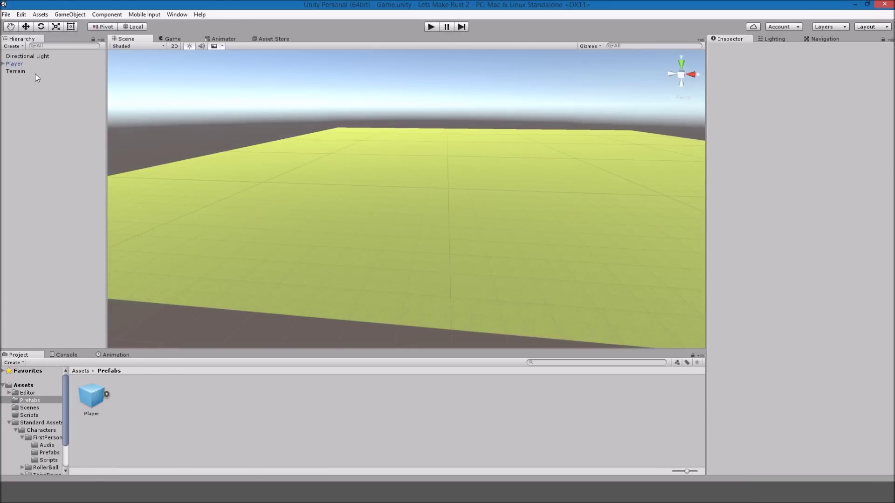
- Set the Player object's tag and apply the change to its prefab
double_click(45, 65)
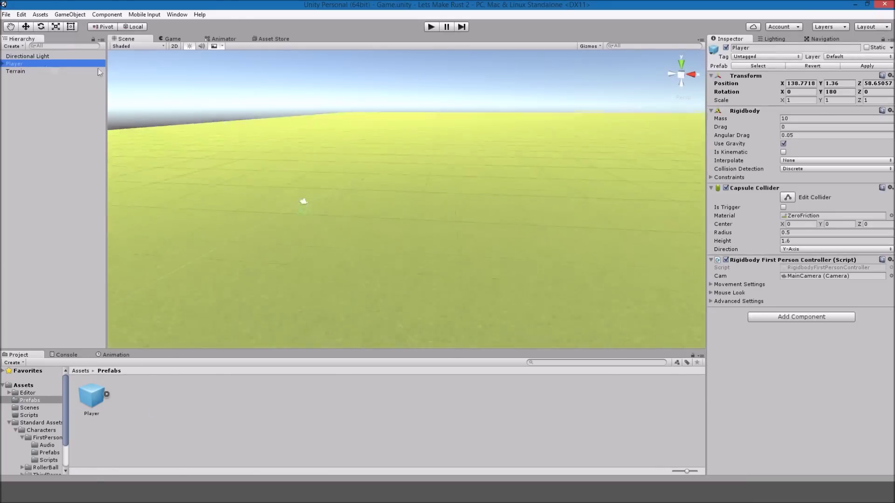
click(766, 57)
click(756, 117)
click(867, 66)
- Import the Environment standard asset package into the project
middle_drag(505, 110, 485, 123)
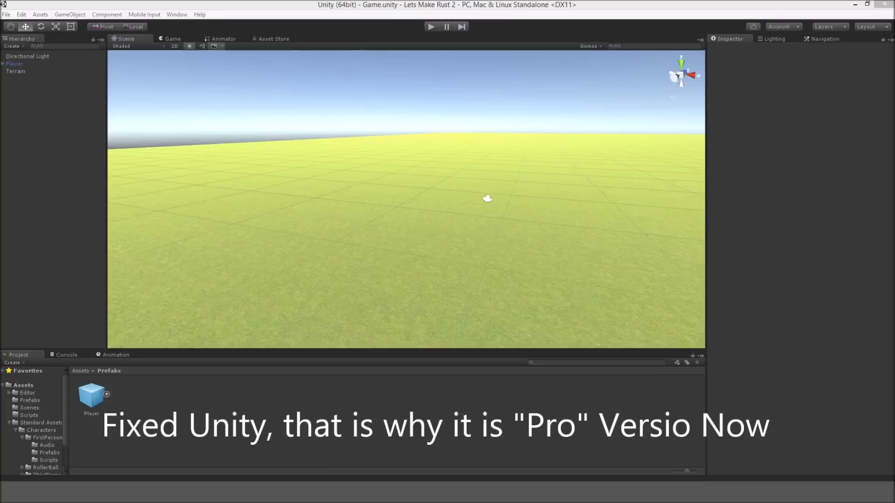
alt+drag(244, 225, 369, 235)
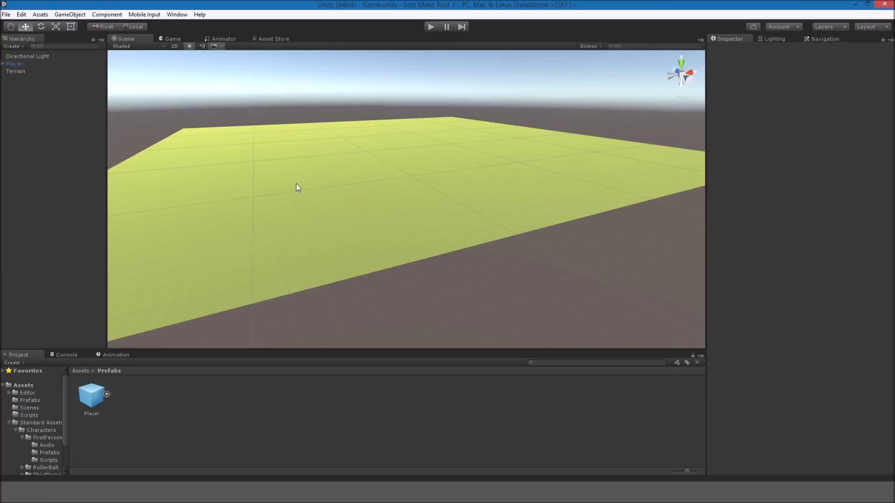
alt+drag(297, 186, 274, 165)
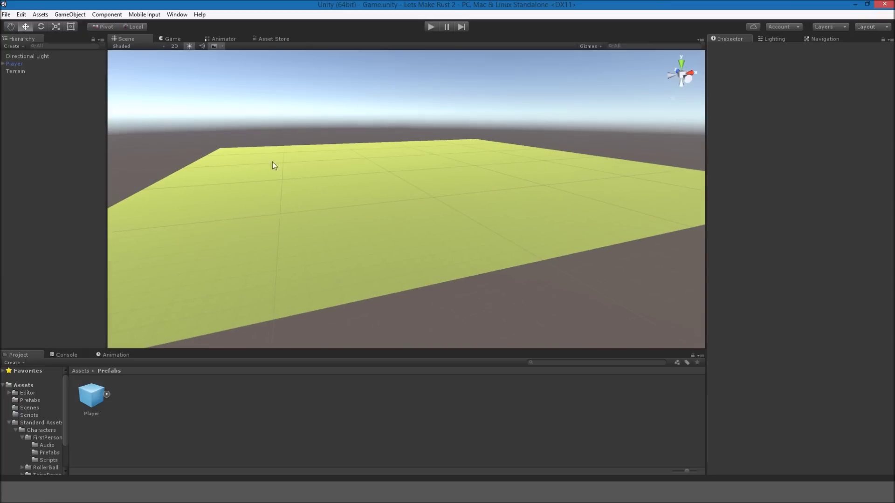
click(45, 17)
mouse_move(74, 94)
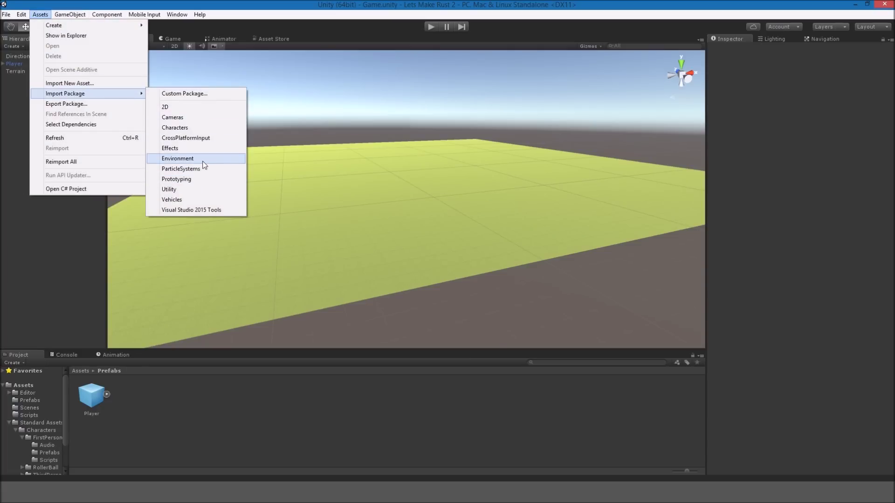
click(178, 159)
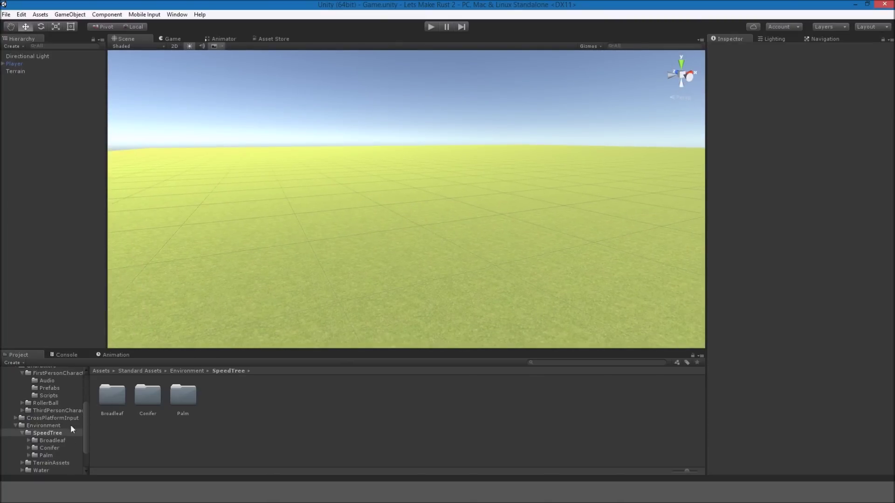
- Open the Conifer folder under the SpeedTree assets and select the Terrain object in the scene
mouse_move(87, 419)
mouse_down()
mouse_move(85, 404)
mouse_move(80, 419)
mouse_up()
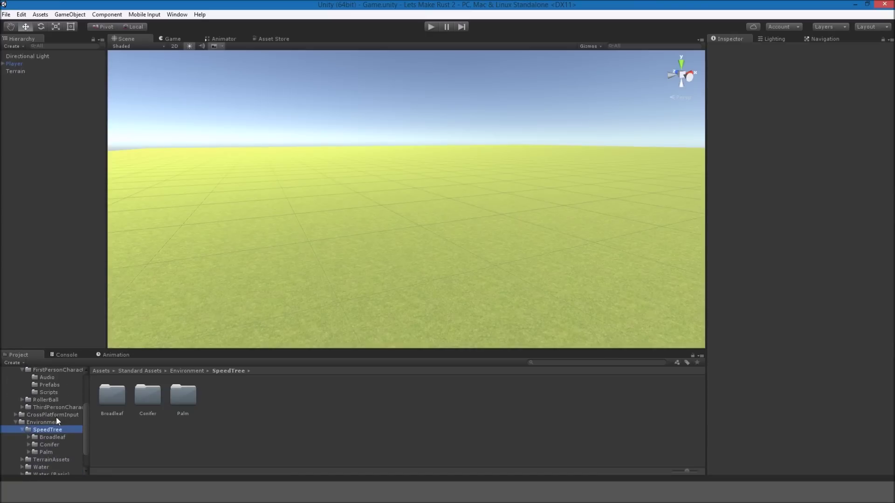
double_click(150, 402)
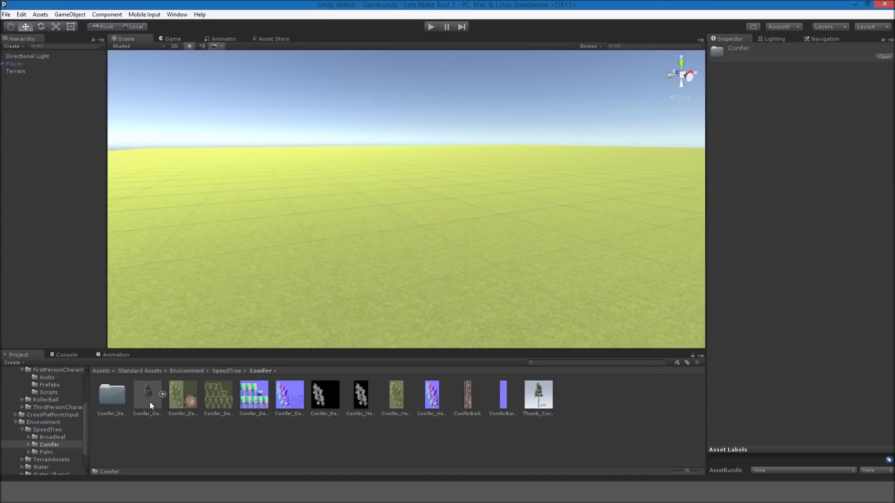
click(29, 71)
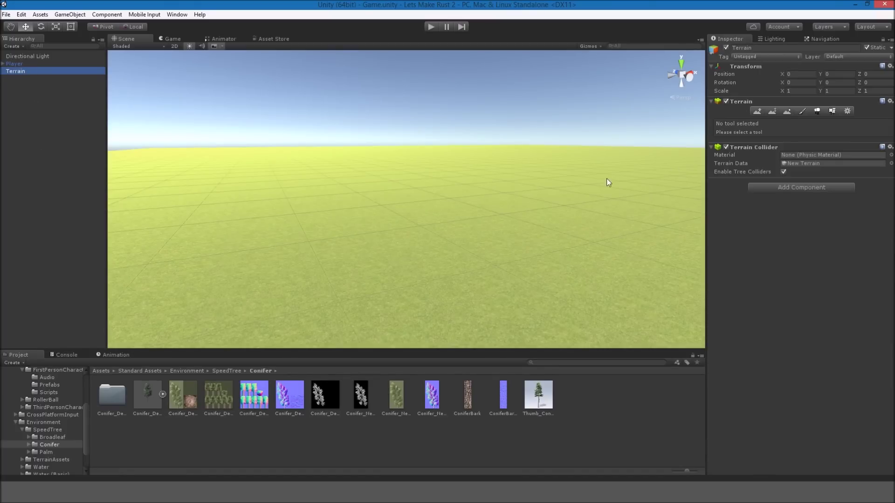
alt+drag(345, 160, 608, 102)
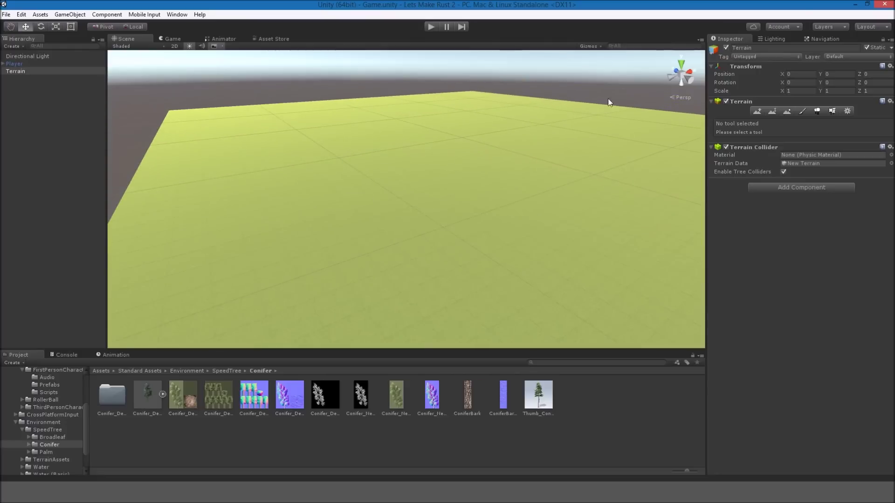
- Activate the Paint Height tool for the terrain and set its target height to 5
click(771, 112)
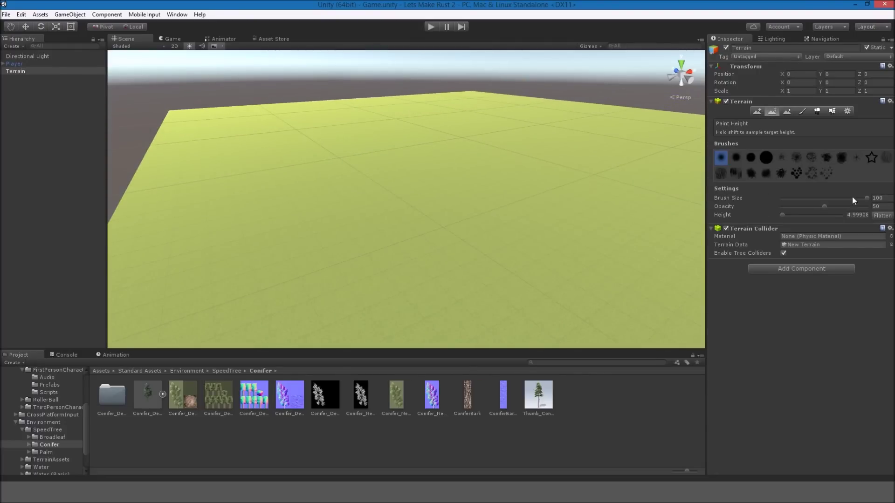
mouse_move(471, 211)
mouse_down()
mouse_move(457, 180)
mouse_move(577, 233)
mouse_move(456, 225)
mouse_move(397, 234)
mouse_move(385, 208)
mouse_move(405, 194)
mouse_up()
key(ctrl+z)
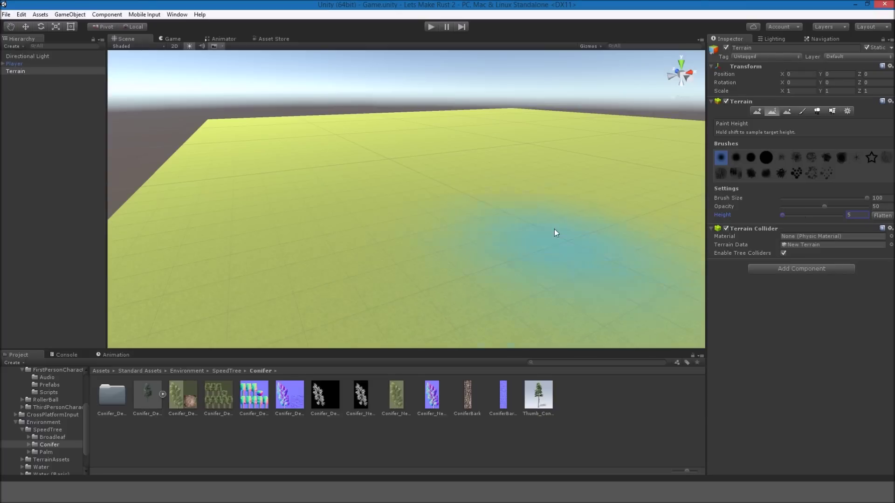
mouse_move(443, 177)
mouse_down()
mouse_move(363, 163)
mouse_move(489, 224)
mouse_move(349, 200)
mouse_move(354, 126)
mouse_move(579, 180)
mouse_move(485, 166)
mouse_move(591, 174)
mouse_move(466, 136)
mouse_move(401, 130)
mouse_move(395, 150)
mouse_up()
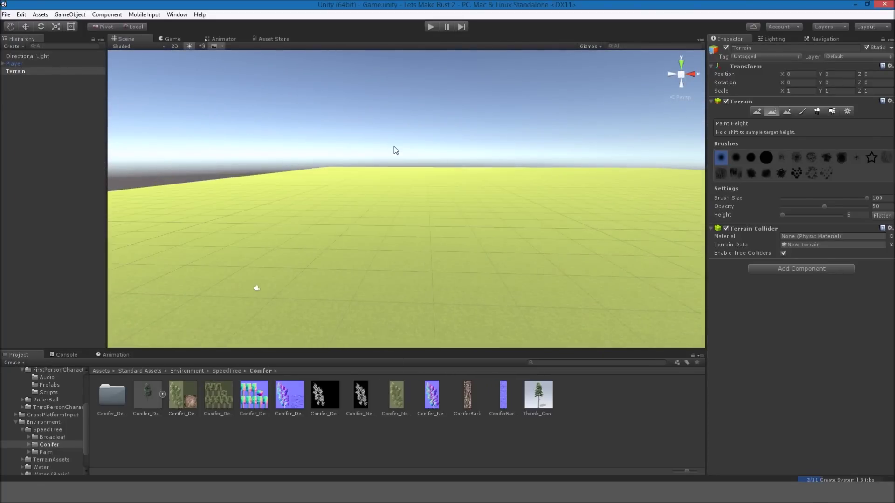
click(787, 112)
scroll(525, 210, down, 7)
mouse_move(526, 153)
right_down()
mouse_move(525, 210)
mouse_move(535, 151)
mouse_move(537, 169)
right_up()
mouse_move(368, 182)
mouse_down()
mouse_move(465, 170)
mouse_move(362, 182)
mouse_move(523, 236)
mouse_move(189, 301)
mouse_move(175, 289)
mouse_move(210, 254)
mouse_up()
key(ctrl+z)
key(ctrl+z)
key(ctrl+z)
key(ctrl+z)
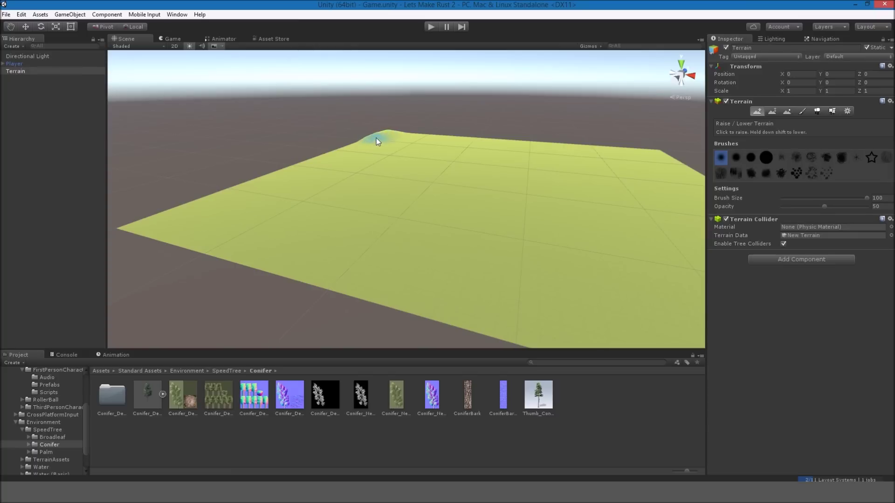
- Raise a ring of hills along the outer edges of the terrain with brush size 100 and opacity 50
mouse_move(312, 151)
mouse_down()
mouse_move(326, 155)
mouse_move(225, 195)
mouse_up()
mouse_move(152, 225)
mouse_down()
mouse_move(507, 325)
mouse_move(549, 299)
mouse_move(435, 327)
mouse_move(410, 309)
mouse_move(422, 321)
mouse_up()
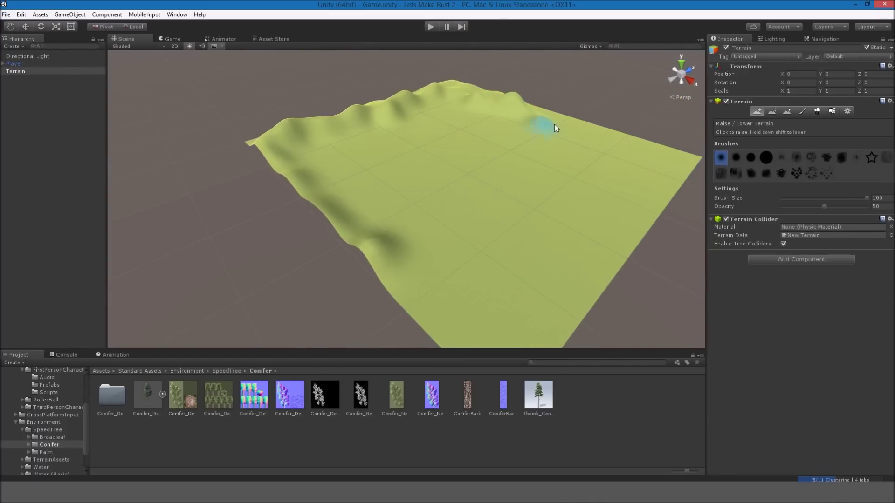
mouse_move(667, 167)
mouse_down()
mouse_move(567, 289)
mouse_move(568, 326)
mouse_move(422, 285)
mouse_move(550, 259)
mouse_move(672, 165)
mouse_up()
- Paint a broad flat area at height 5 in the middle of the terrain inside the hills
key(w)
mouse_move(548, 246)
right_down()
mouse_move(536, 243)
mouse_move(513, 196)
mouse_move(553, 174)
mouse_move(623, 224)
mouse_move(635, 211)
right_up()
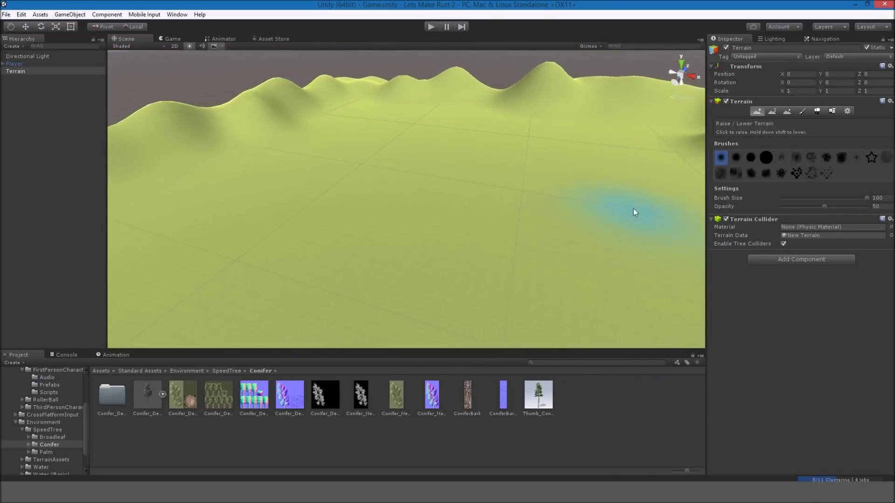
click(772, 111)
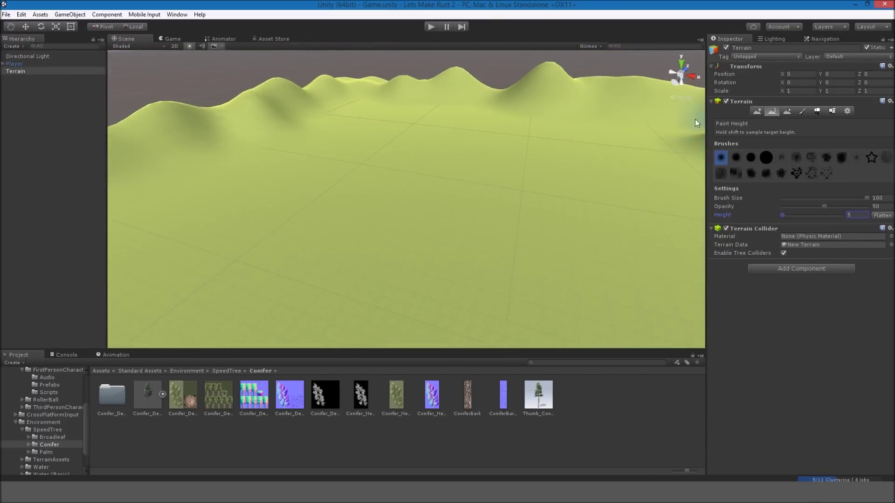
mouse_move(375, 176)
mouse_down()
mouse_move(418, 196)
mouse_move(387, 344)
mouse_move(459, 268)
mouse_up()
mouse_move(459, 268)
right_down()
mouse_move(478, 254)
mouse_move(453, 220)
mouse_move(456, 150)
right_up()
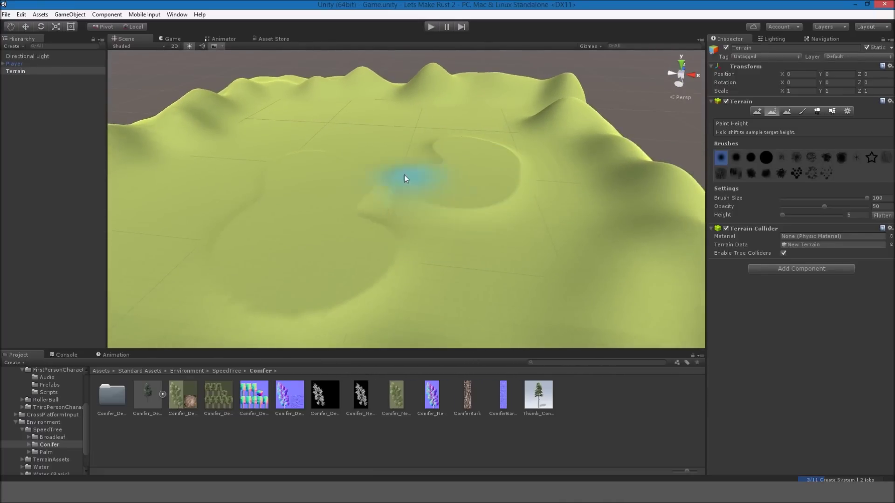
mouse_move(497, 249)
right_down()
mouse_move(464, 330)
mouse_move(503, 220)
right_up()
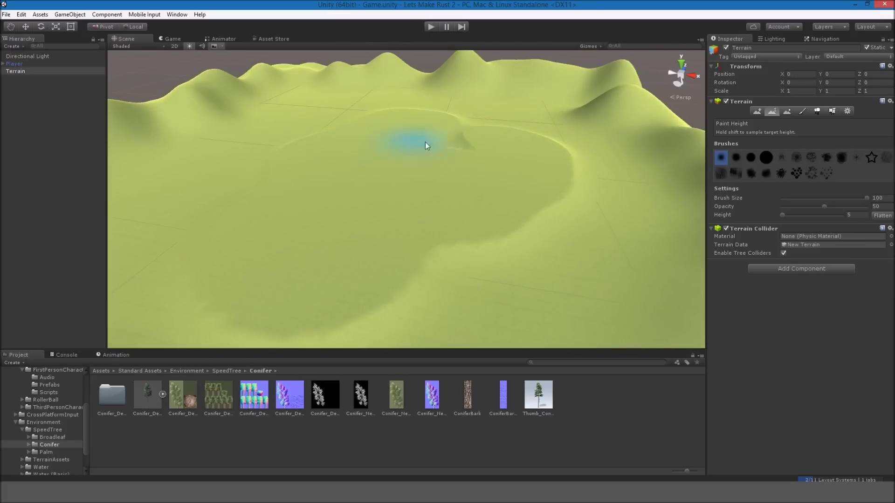
mouse_move(342, 278)
right_down()
mouse_move(409, 237)
mouse_move(371, 206)
mouse_move(324, 229)
mouse_move(310, 219)
mouse_move(422, 233)
mouse_move(445, 219)
right_up()
- Smooth the edges of the flat central area with the Smooth Height tool at brush size 100 and opacity 50
click(787, 112)
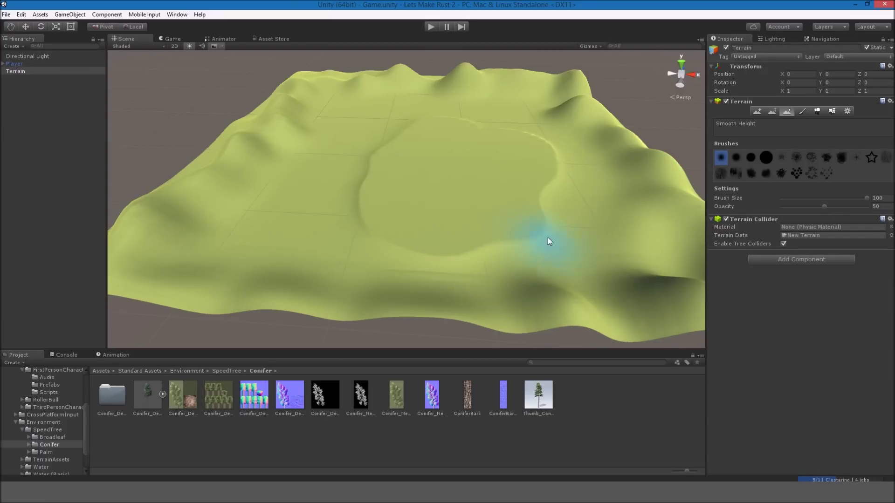
scroll(479, 255, up, 3)
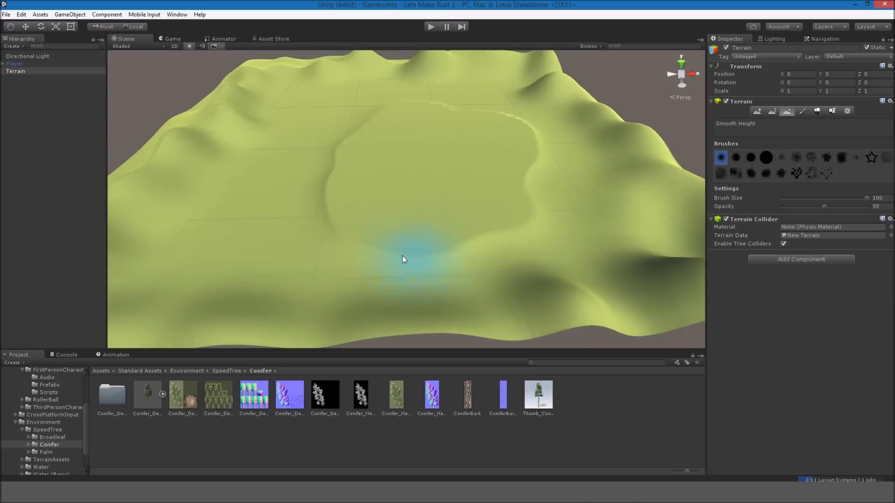
right_drag(349, 239, 354, 205)
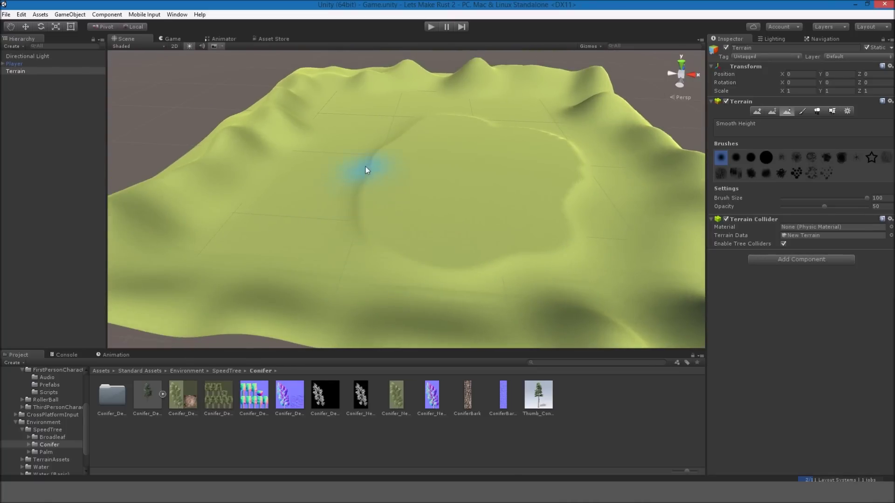
right_drag(489, 123, 509, 135)
mouse_move(477, 206)
right_down()
mouse_move(485, 144)
mouse_move(535, 116)
mouse_move(386, 150)
mouse_move(364, 195)
right_up()
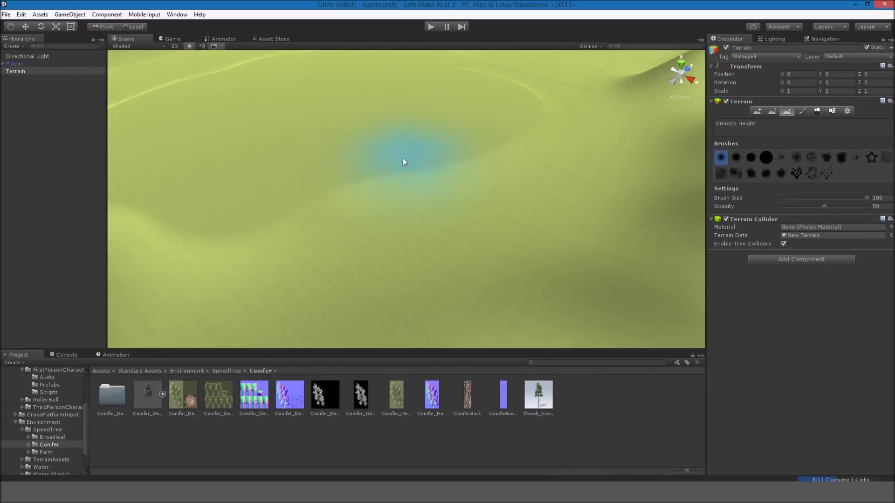
right_drag(420, 189, 286, 189)
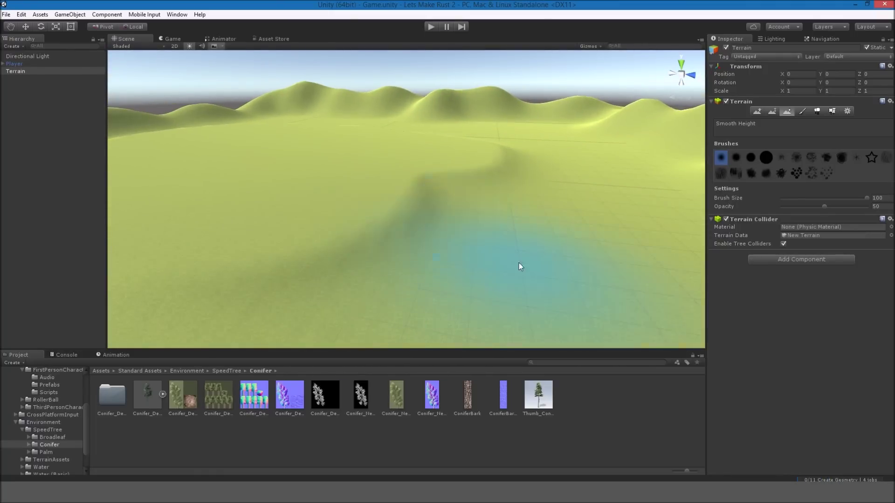
mouse_move(519, 265)
right_down()
mouse_move(540, 207)
mouse_move(510, 224)
mouse_move(219, 247)
right_up()
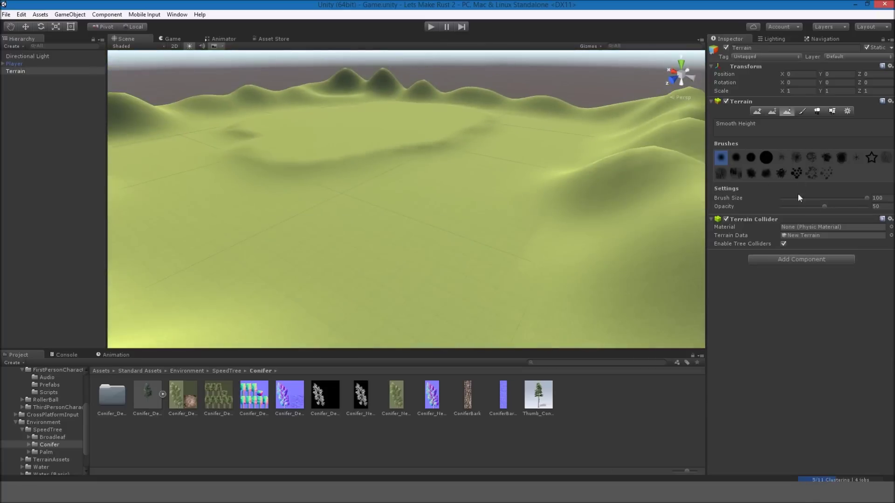
- Set the Smooth Height brush opacity to 30, try a textured brush on the terrain and return to the soft round brush
drag(822, 206, 815, 207)
click(796, 158)
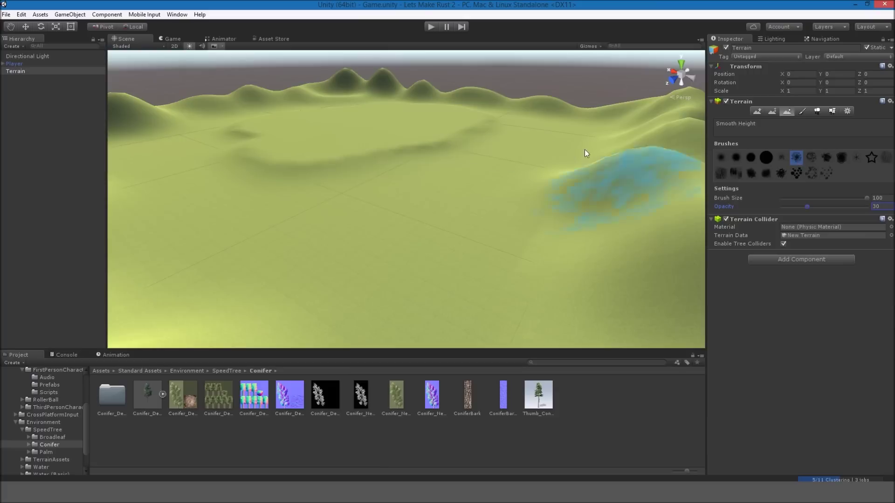
mouse_move(371, 247)
right_down()
mouse_move(416, 190)
mouse_move(393, 191)
mouse_move(410, 151)
mouse_move(431, 168)
right_up()
key(w)
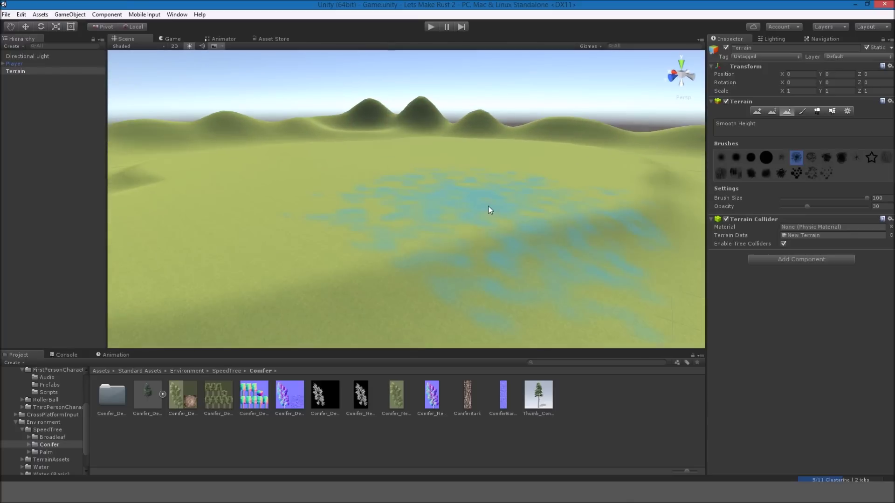
right_drag(451, 198, 446, 213)
key(s)
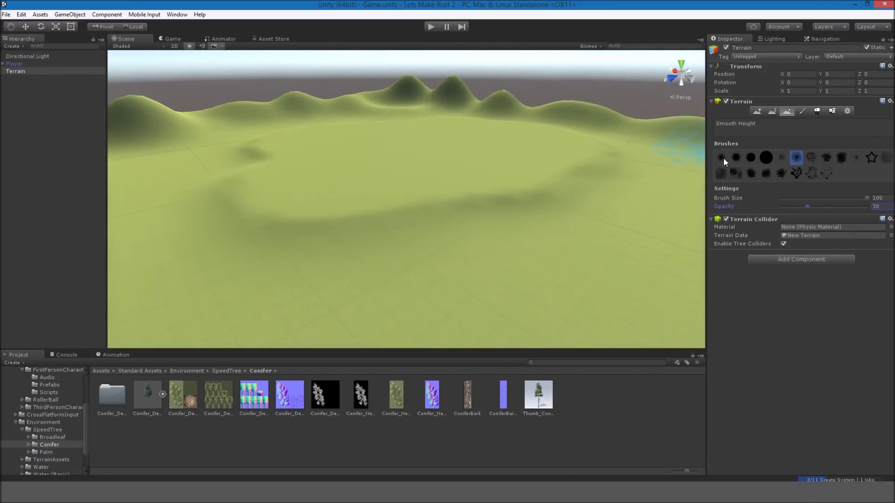
mouse_move(261, 206)
right_down()
mouse_move(236, 205)
mouse_move(234, 190)
right_up()
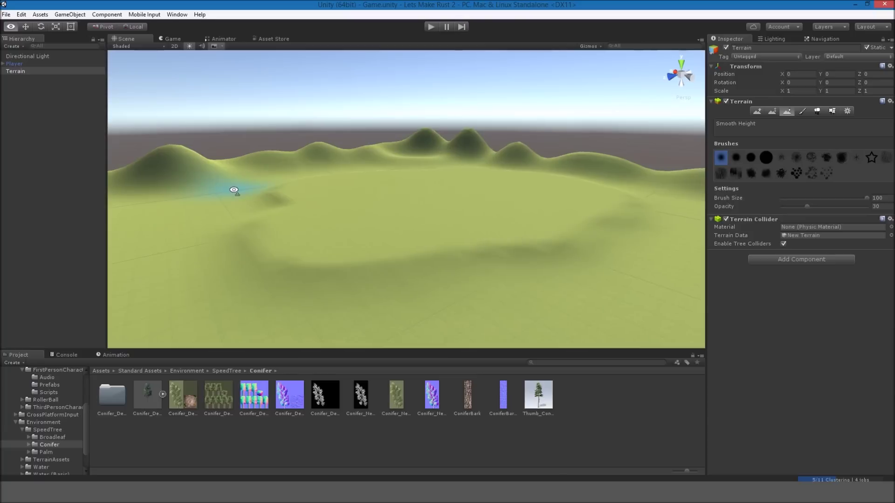
mouse_move(357, 276)
right_down()
mouse_move(635, 145)
mouse_move(465, 230)
mouse_move(447, 216)
mouse_move(512, 187)
mouse_move(526, 154)
right_up()
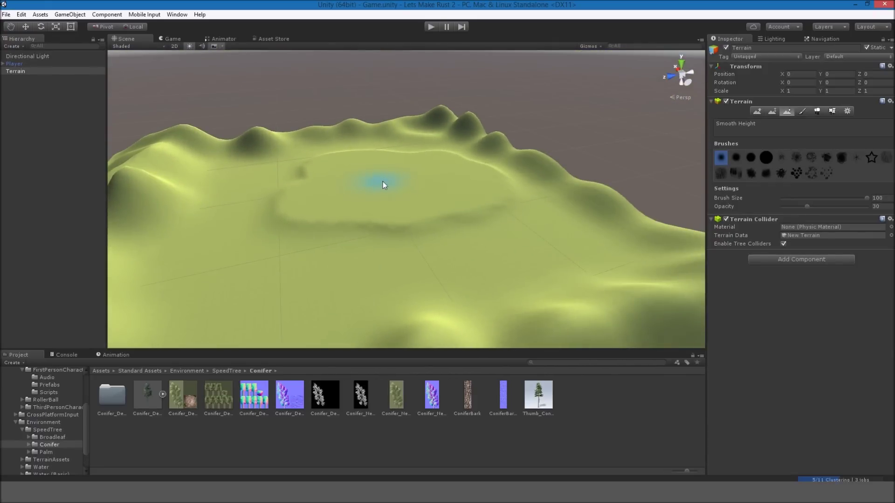
click(758, 112)
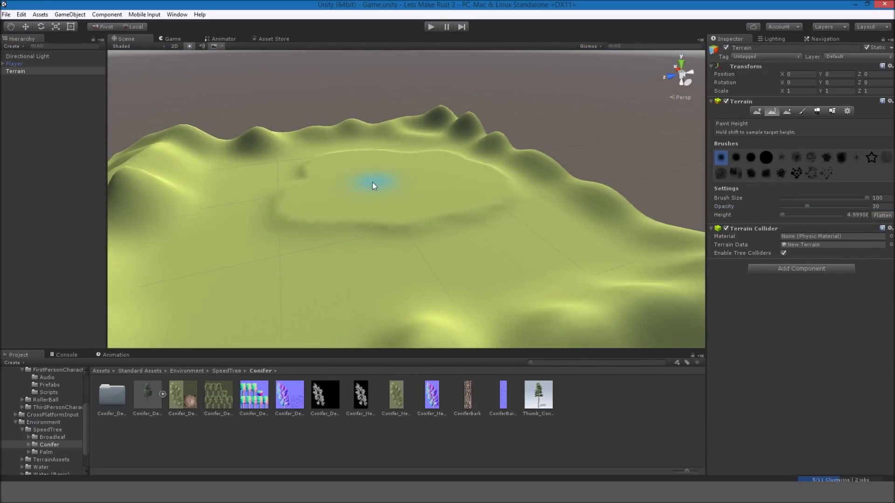
right_drag(388, 186, 390, 184)
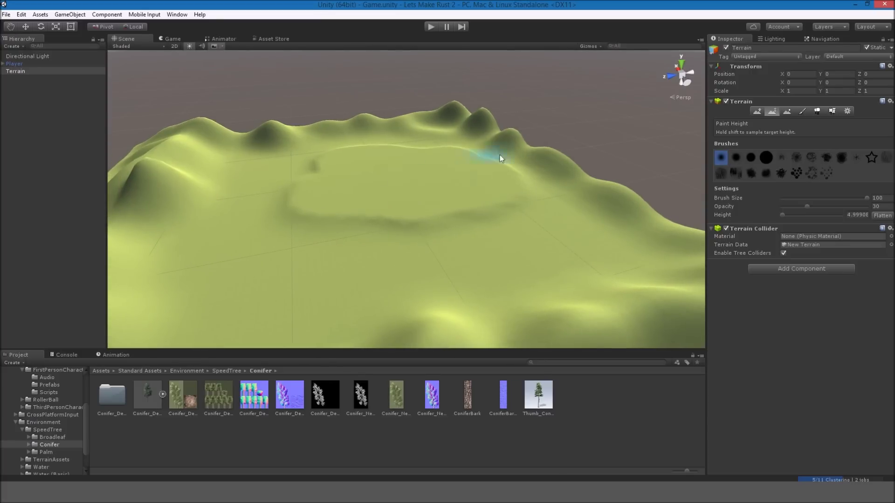
click(758, 112)
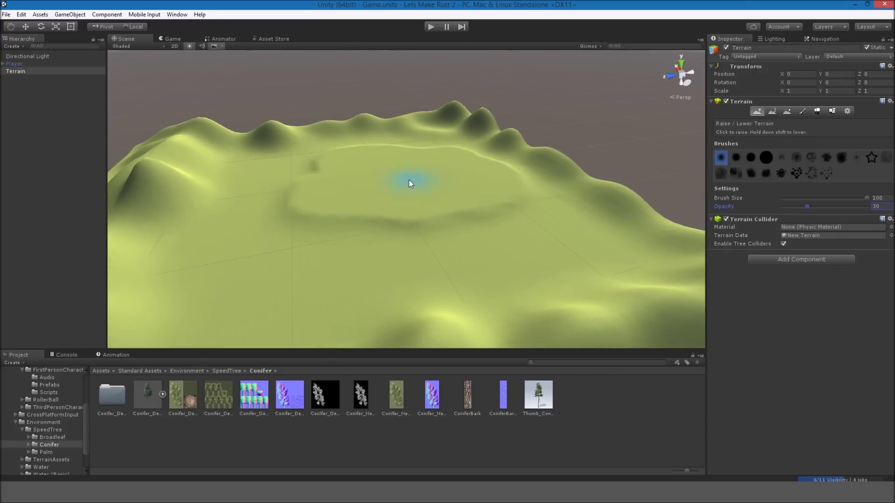
key(ctrl+z)
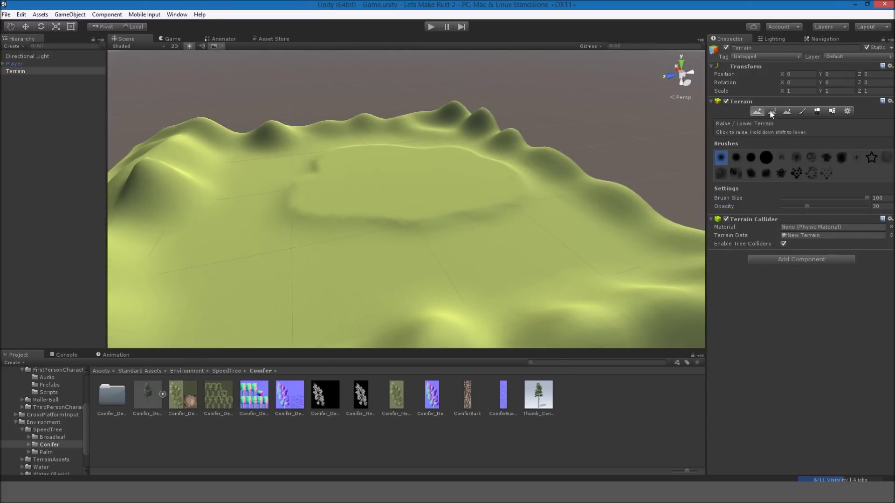
mouse_move(410, 182)
mouse_down()
mouse_move(360, 191)
mouse_move(426, 192)
mouse_up()
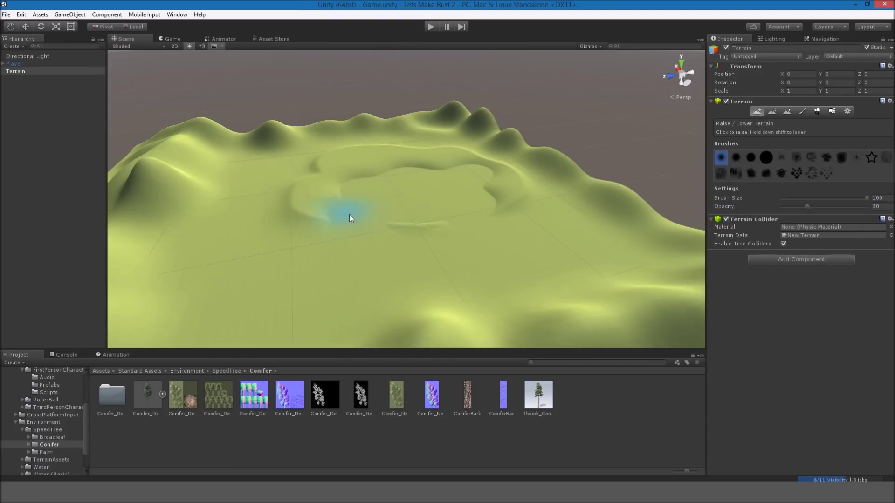
key(ctrl+y)
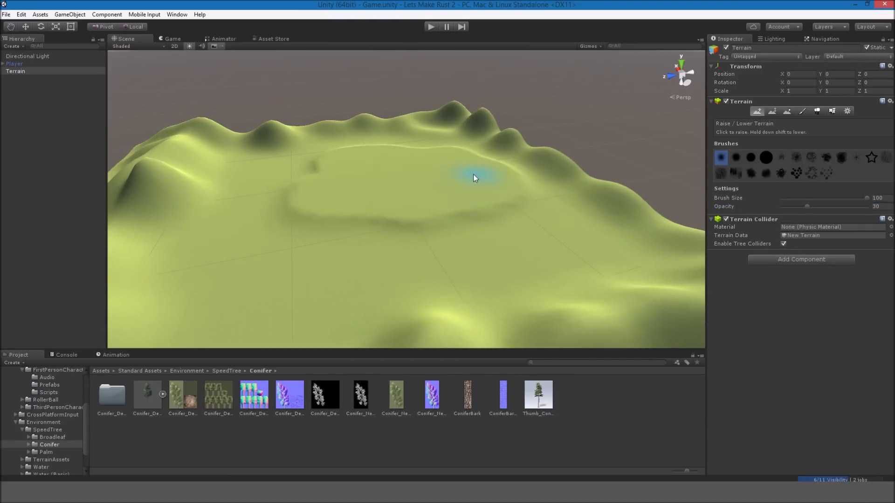
shift+drag(414, 188, 395, 185)
right_drag(477, 232, 525, 227)
click(757, 111)
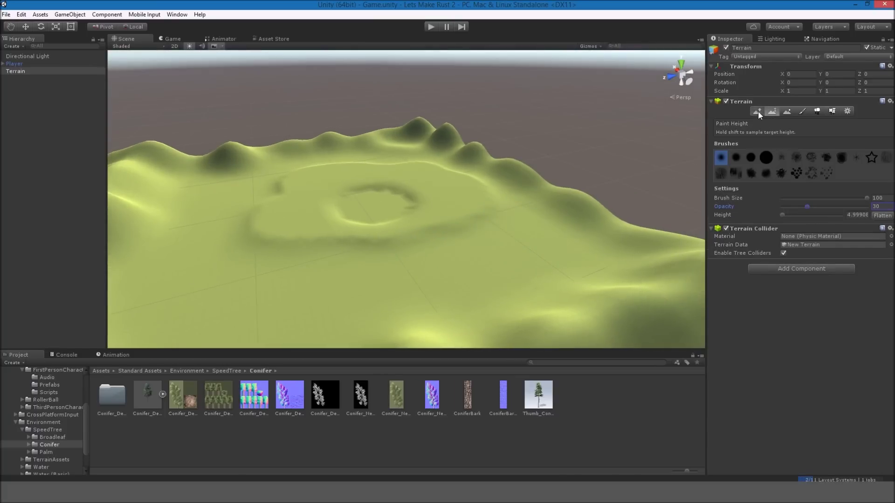
- Activate the Paint Texture tool for the terrain and check the settings of its grass texture
alt+drag(523, 136, 426, 135)
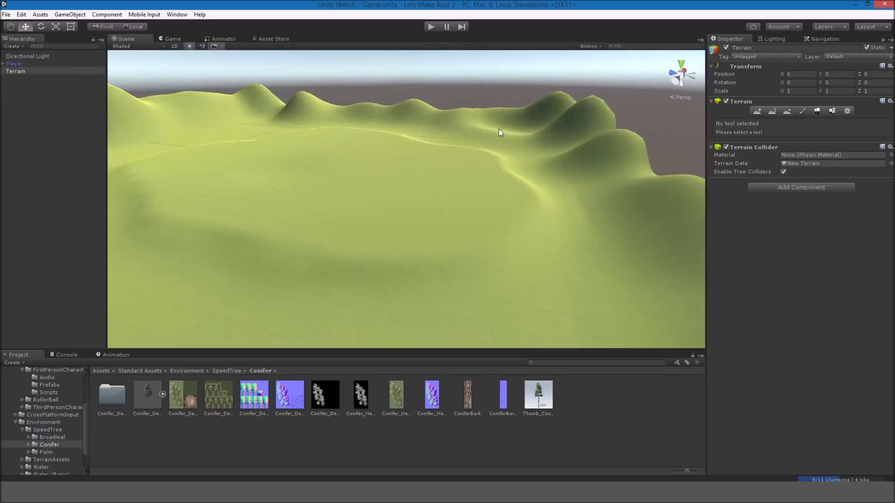
alt+drag(498, 129, 401, 191)
click(801, 112)
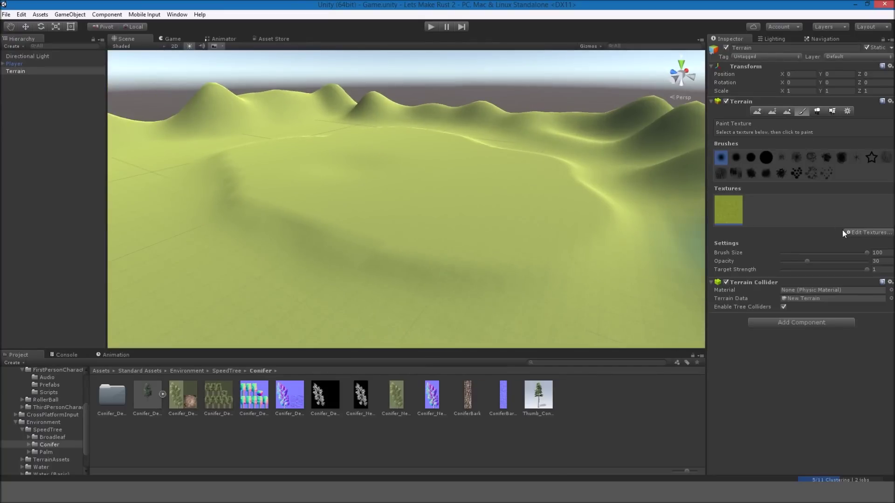
click(866, 235)
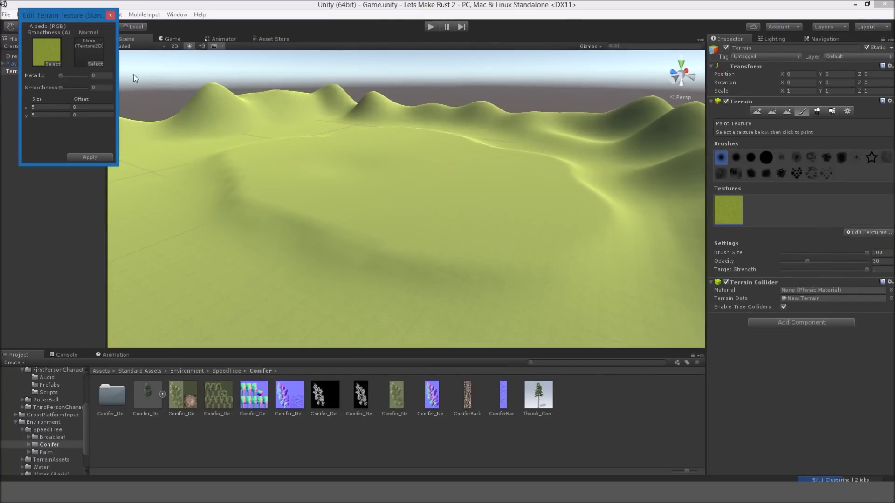
click(112, 15)
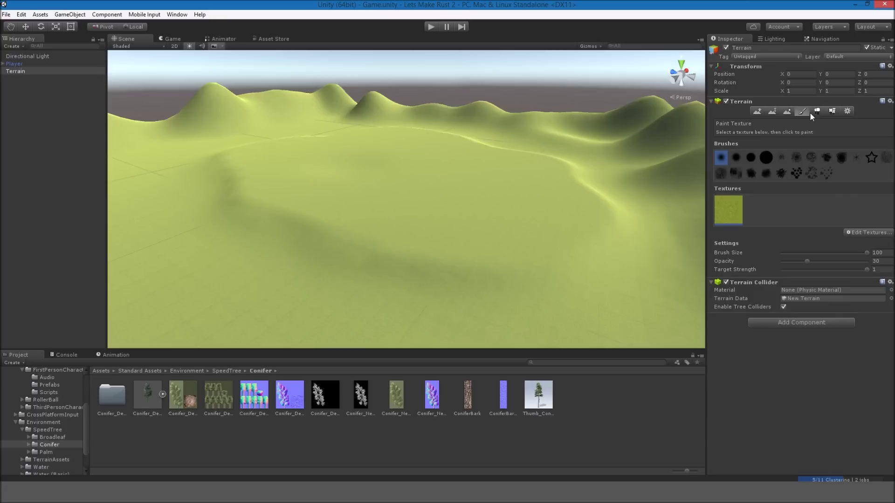
- Activate the terrain's Paint Details tool and try to add a grass detail texture by searching for "gra"
click(832, 111)
click(836, 214)
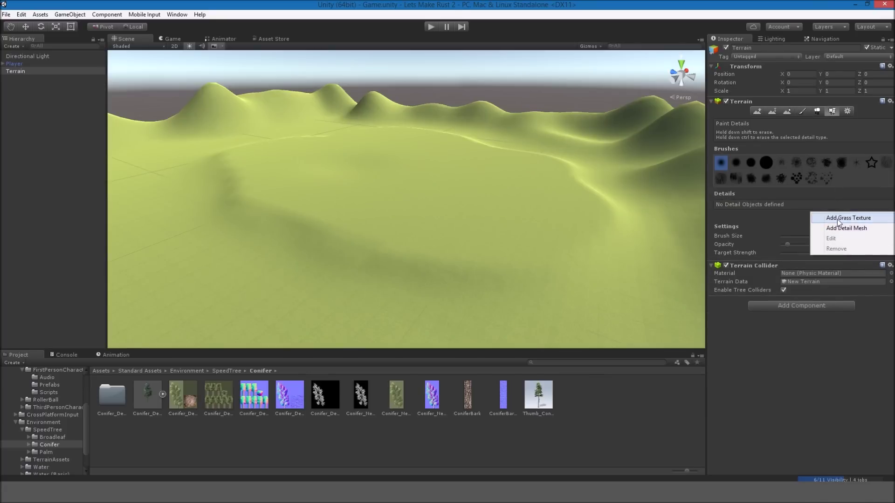
click(838, 218)
click(183, 28)
text(gra)
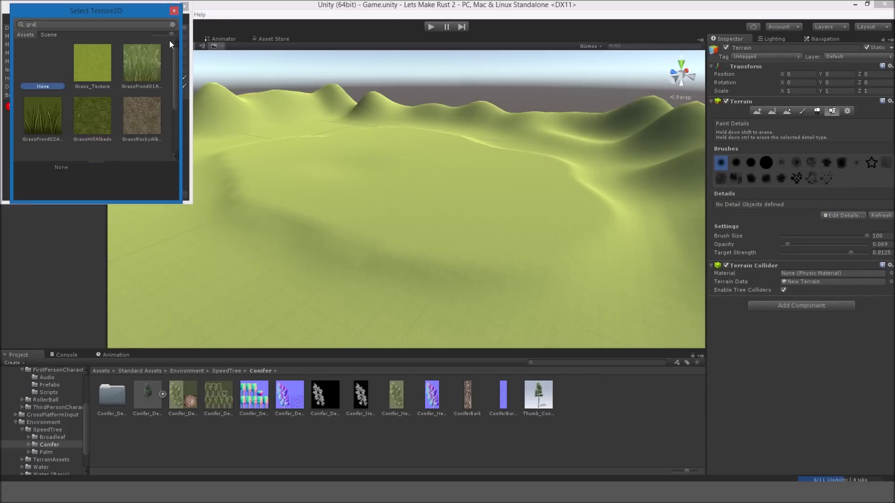
click(176, 10)
click(185, 6)
right_drag(401, 122, 339, 114)
right_drag(554, 130, 592, 116)
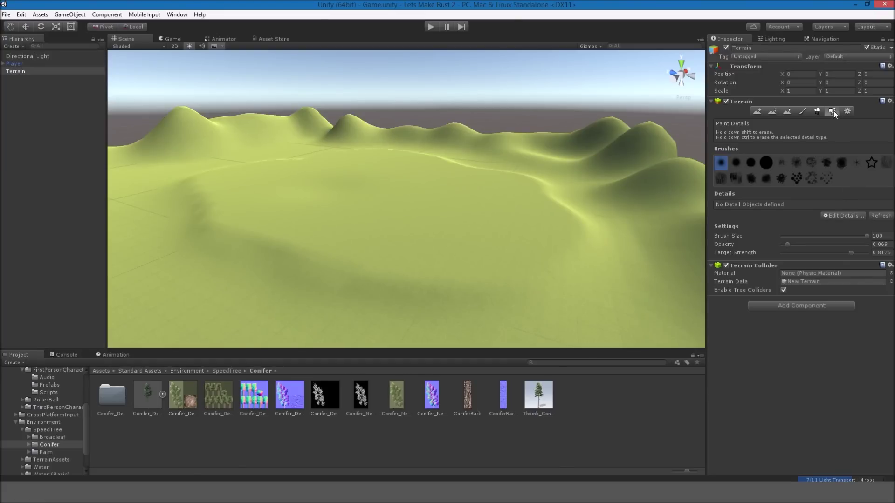
- Add GrassFrond01AlbedoAlpha as a grass detail texture with its default size and color settings
click(833, 217)
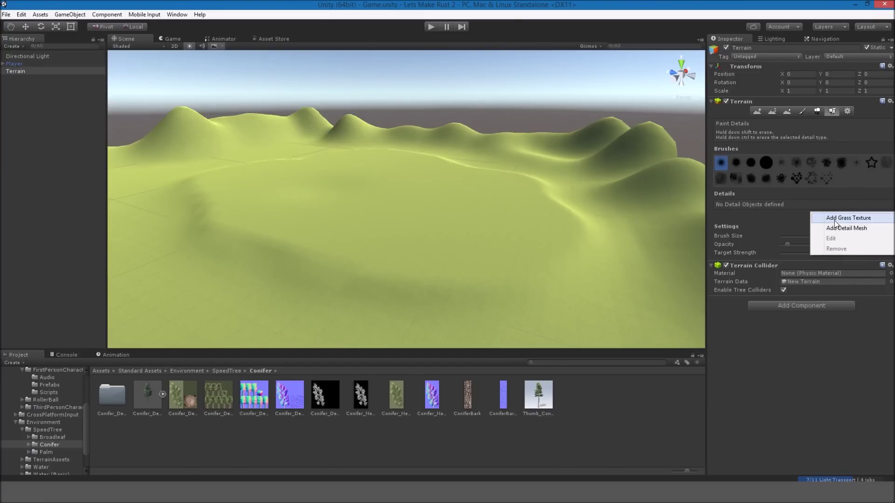
click(833, 218)
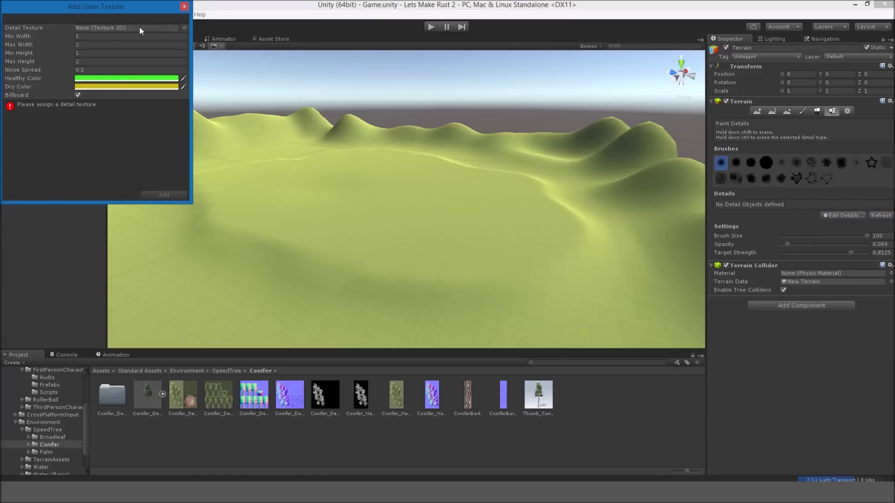
click(184, 28)
drag(125, 15, 255, 16)
text(grass)
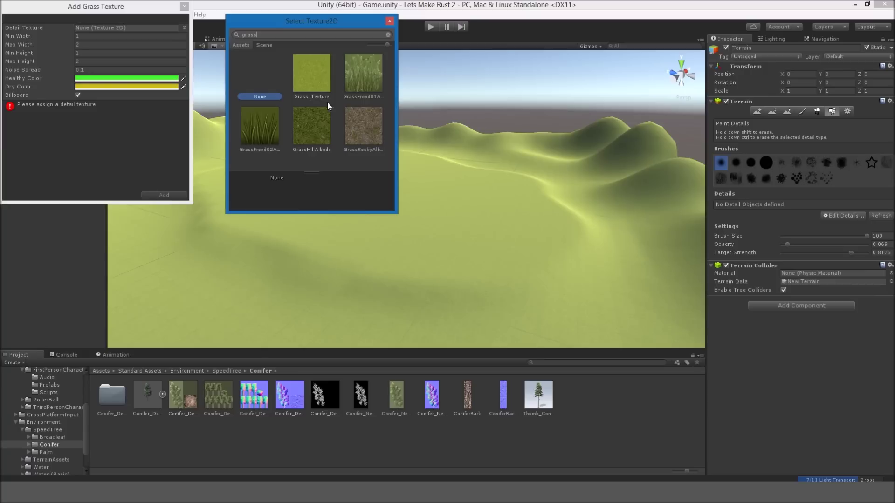
click(356, 82)
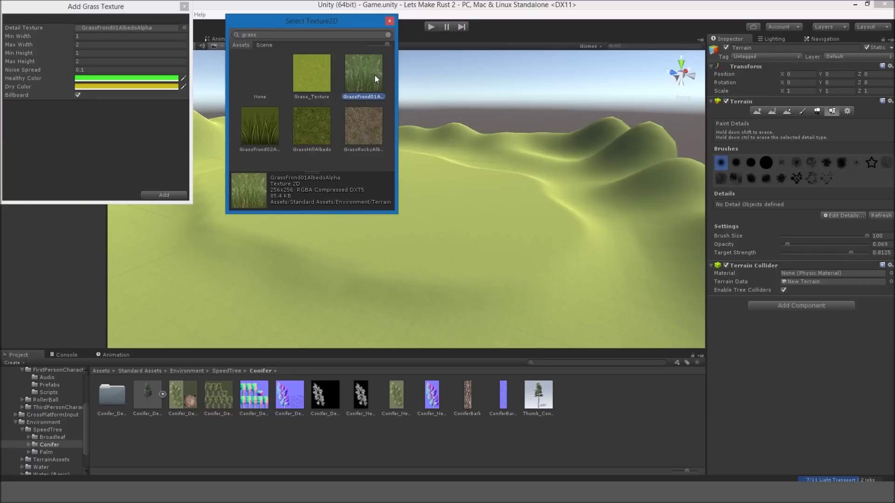
double_click(374, 74)
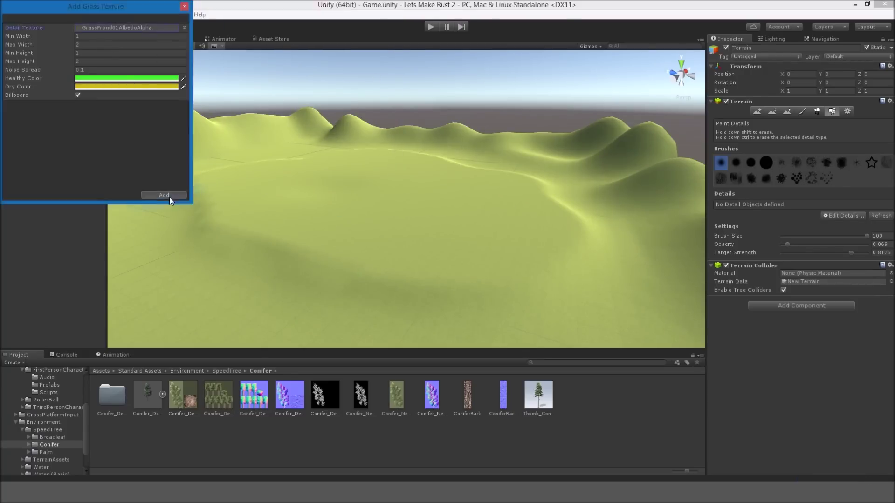
click(176, 196)
- Raise the terrain's Detail Distance to its maximum and return to painting details
key(w)
mouse_move(304, 174)
right_down()
mouse_move(361, 198)
mouse_move(395, 193)
mouse_move(393, 215)
mouse_move(335, 161)
mouse_move(337, 145)
right_up()
key(w)
key(ctrl+z)
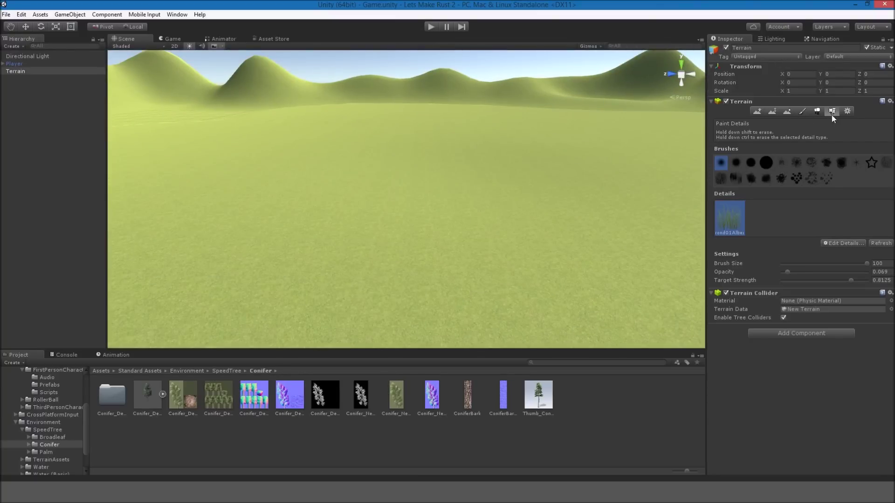
click(846, 111)
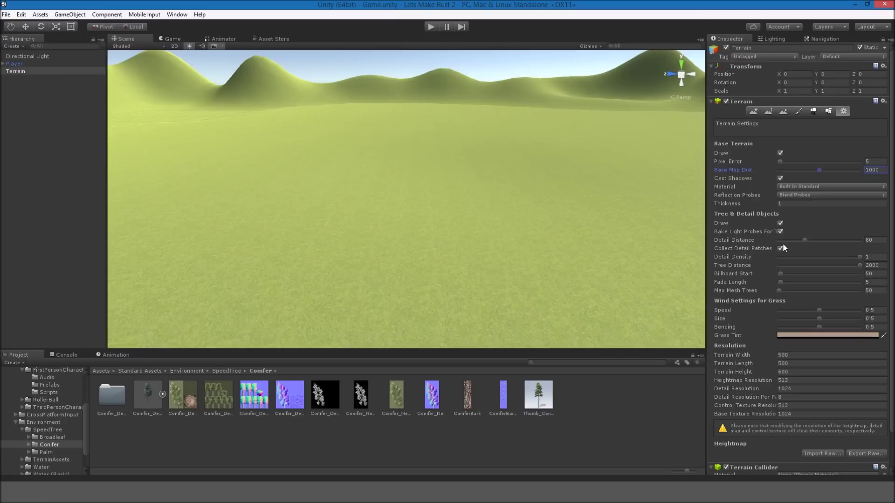
drag(804, 240, 862, 240)
alt+drag(550, 196, 470, 158)
click(828, 112)
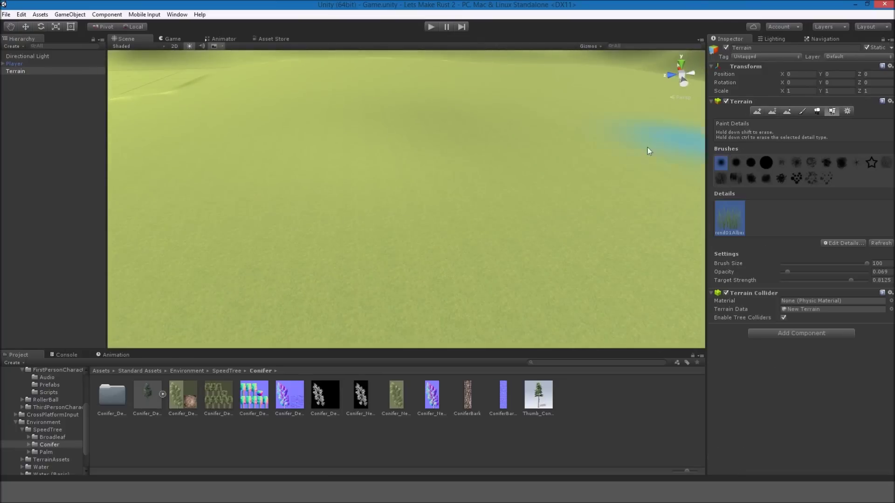
- Try painting grass on the flat area with the soft round brush and the largest solid round brush, undoing each stroke
right_drag(490, 196, 493, 141)
mouse_move(326, 217)
mouse_down()
mouse_move(384, 225)
mouse_move(416, 219)
mouse_move(308, 172)
mouse_move(459, 176)
mouse_move(519, 231)
mouse_move(480, 211)
mouse_up()
mouse_move(481, 211)
right_down()
mouse_move(535, 225)
mouse_move(518, 209)
right_up()
scroll(533, 224, down, 5)
key(ctrl+z)
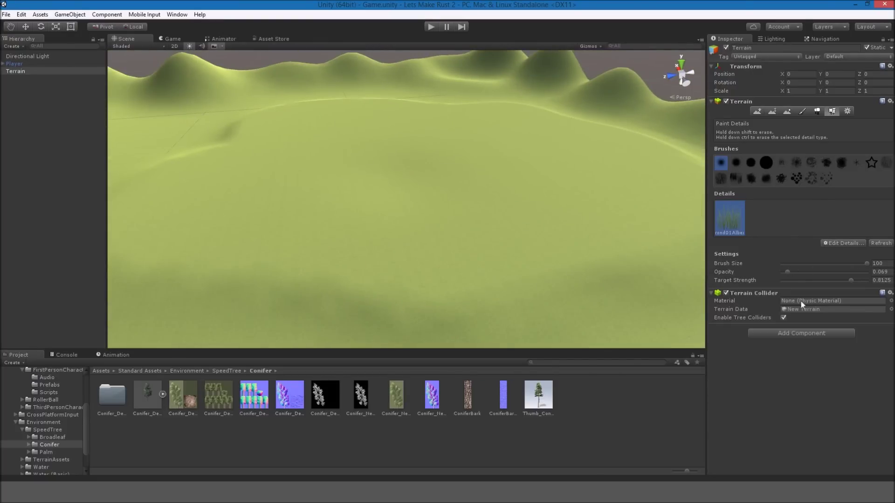
click(765, 163)
mouse_move(441, 146)
mouse_down()
mouse_move(382, 173)
mouse_move(382, 233)
mouse_move(336, 275)
mouse_up()
key(ctrl+z)
- Choose the second round brush and set its target strength to 0.25, undoing the trial grass strokes
click(738, 163)
drag(413, 201, 566, 163)
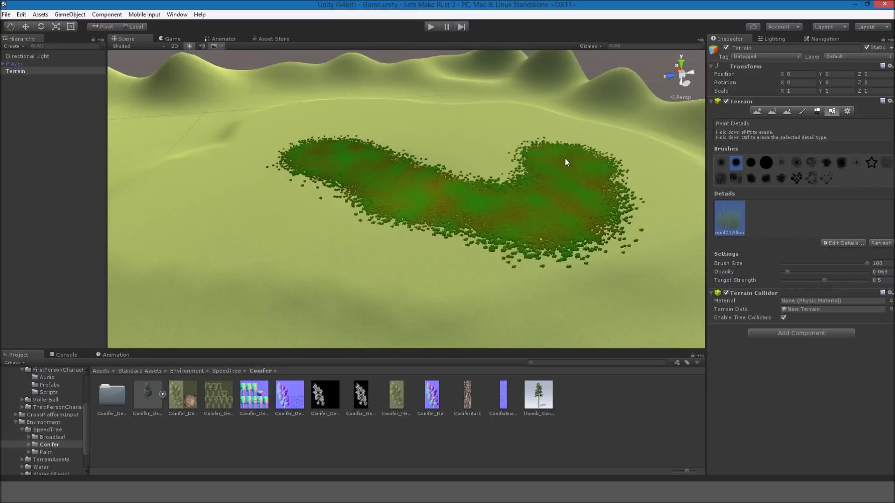
key(ctrl+z)
drag(824, 281, 803, 281)
mouse_move(391, 163)
mouse_down()
mouse_move(439, 208)
mouse_move(397, 214)
mouse_move(423, 150)
mouse_move(482, 202)
mouse_up()
key(ctrl+z)
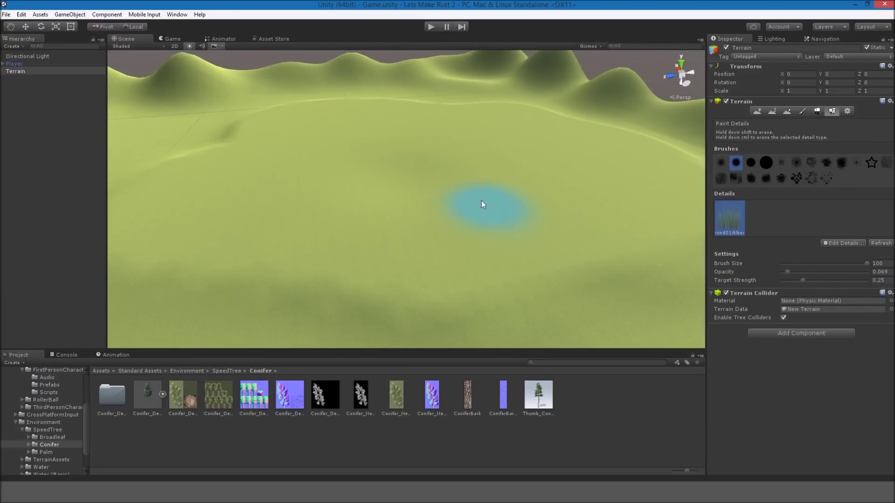
- Paint a wide, irregular patch of grass across the flat central area at target strength 0.25
mouse_move(332, 150)
mouse_down()
mouse_move(306, 193)
mouse_move(470, 224)
mouse_move(472, 155)
mouse_up()
mouse_move(537, 162)
mouse_down()
mouse_move(495, 225)
mouse_move(237, 200)
mouse_move(292, 201)
mouse_move(298, 163)
mouse_up()
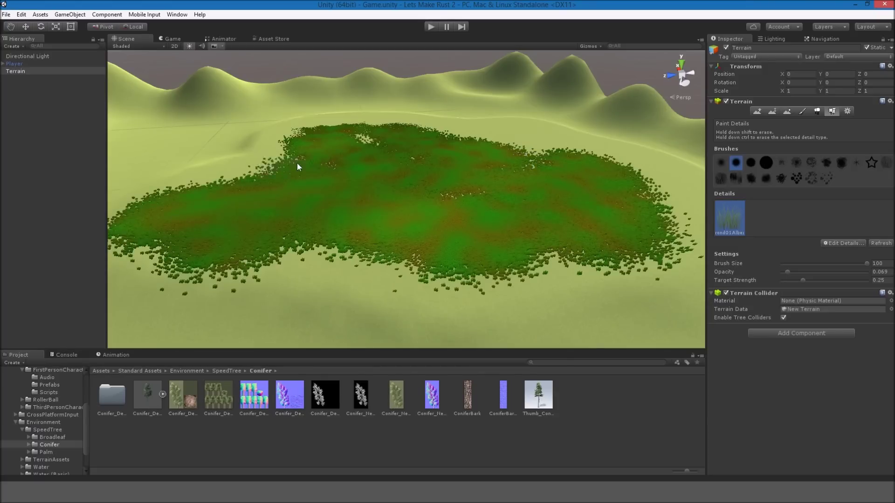
drag(545, 185, 546, 210)
right_drag(468, 195, 513, 204)
- Erase scattered spots inside the painted grass to thin it out and check the patch up close
shift+drag(252, 219, 516, 161)
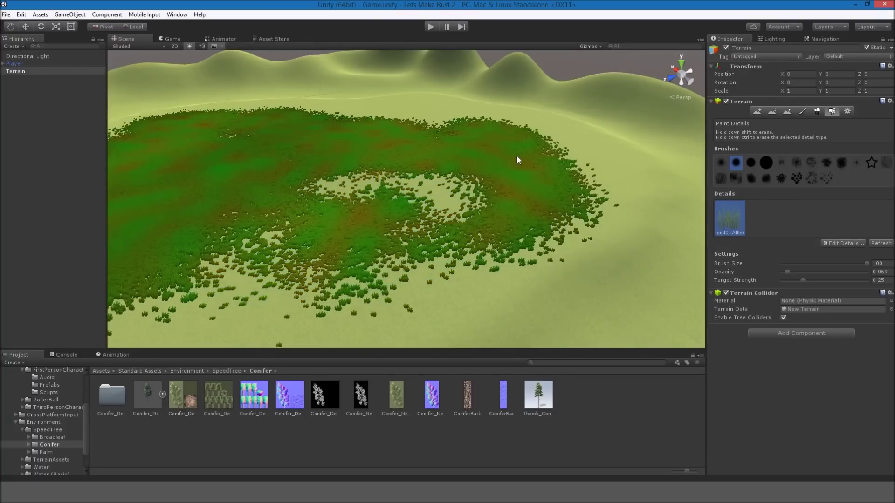
shift+drag(246, 156, 225, 229)
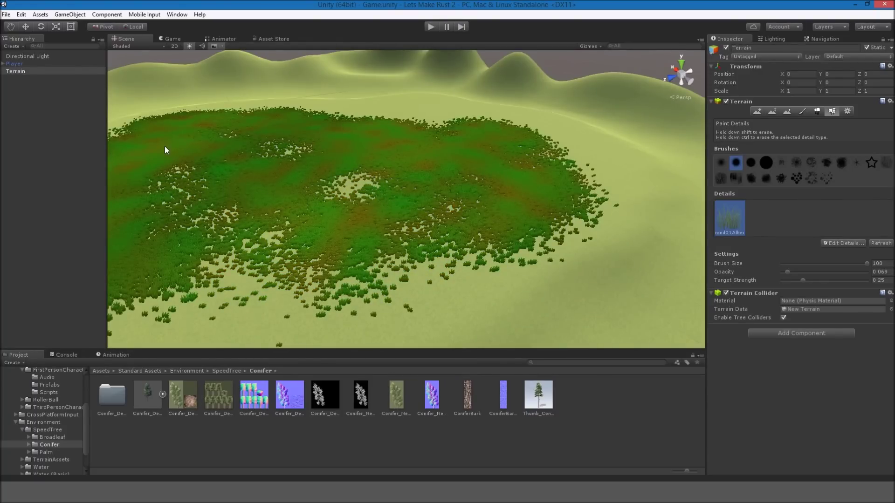
shift+drag(457, 142, 529, 196)
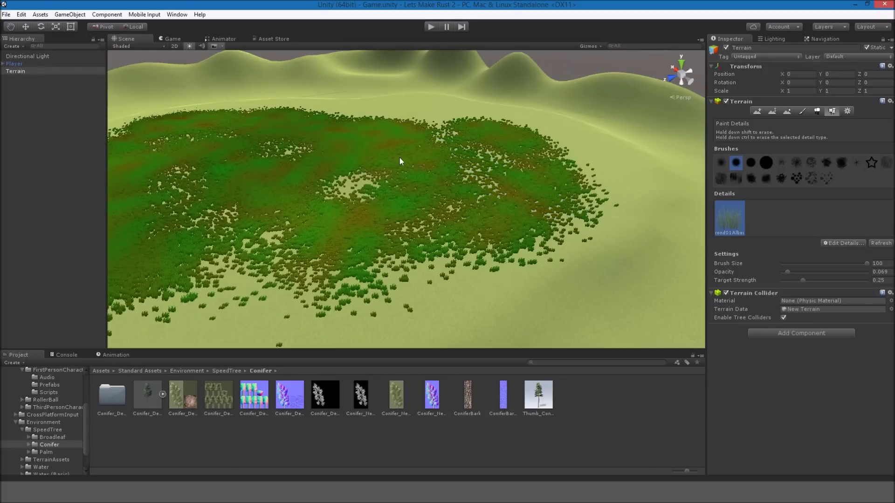
right_drag(350, 149, 318, 202)
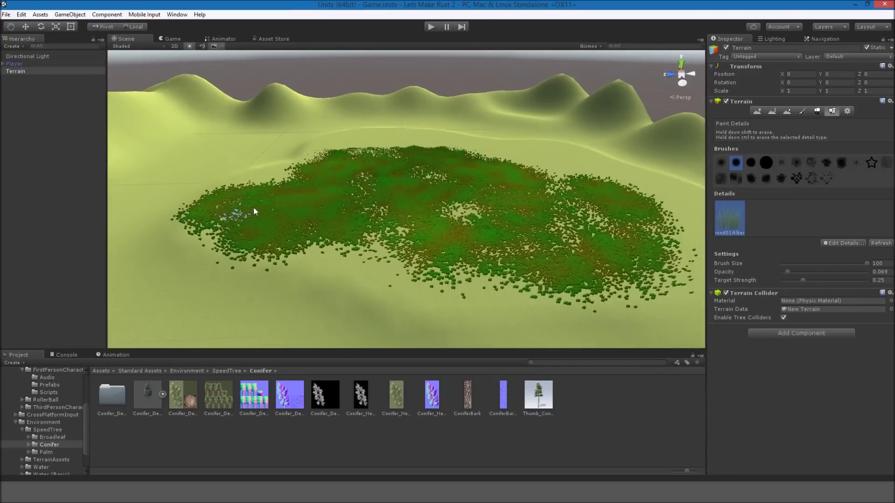
key(w)
right_drag(285, 208, 483, 177)
mouse_move(414, 198)
right_down()
mouse_move(481, 251)
mouse_move(543, 194)
mouse_move(615, 205)
mouse_move(487, 100)
mouse_move(505, 86)
mouse_move(469, 106)
mouse_move(313, 102)
mouse_move(317, 72)
mouse_move(342, 60)
mouse_move(370, 72)
mouse_move(343, 113)
mouse_move(319, 83)
mouse_move(463, 151)
mouse_move(535, 204)
mouse_move(463, 190)
mouse_move(360, 189)
mouse_move(331, 169)
mouse_move(319, 146)
mouse_move(573, 109)
right_up()
- Activate the Place Trees tool and add the Conifer_Desktop prefab as a terrain tree
click(816, 112)
click(834, 170)
click(836, 174)
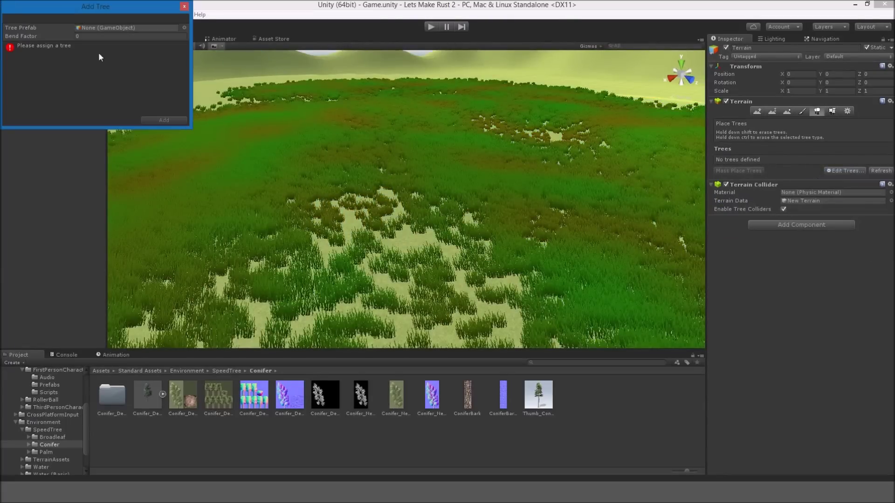
click(185, 27)
click(391, 22)
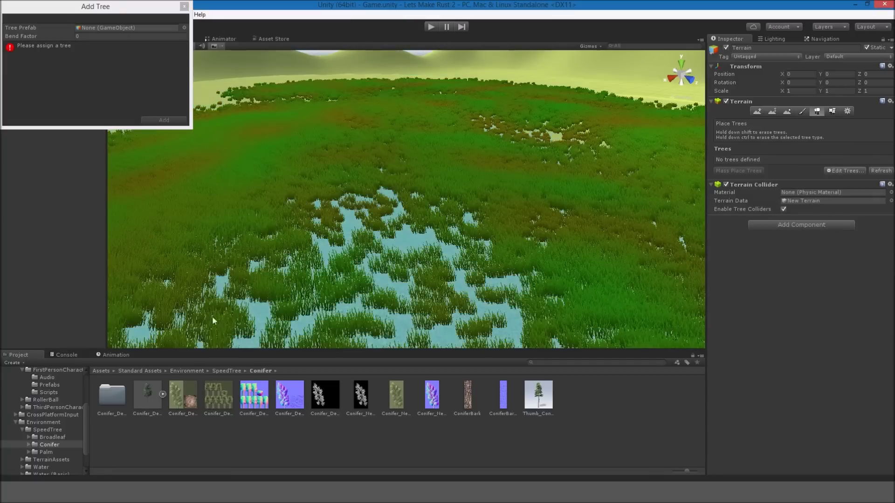
drag(143, 399, 90, 28)
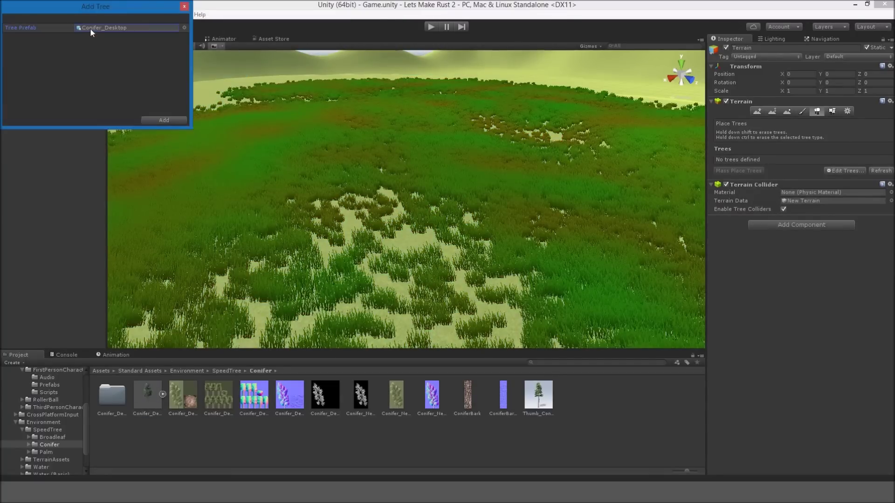
click(164, 120)
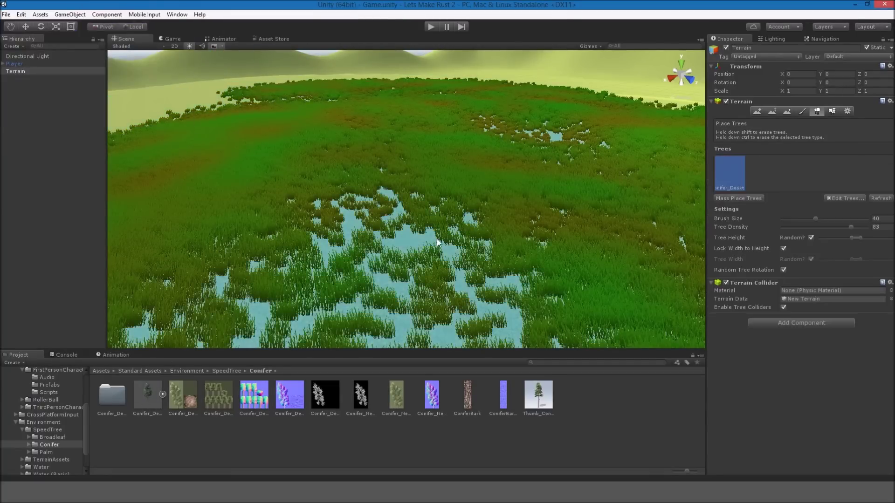
- Place conifers over part of the grass patch with brush size 40 and tree density 83
scroll(413, 178, down, 2)
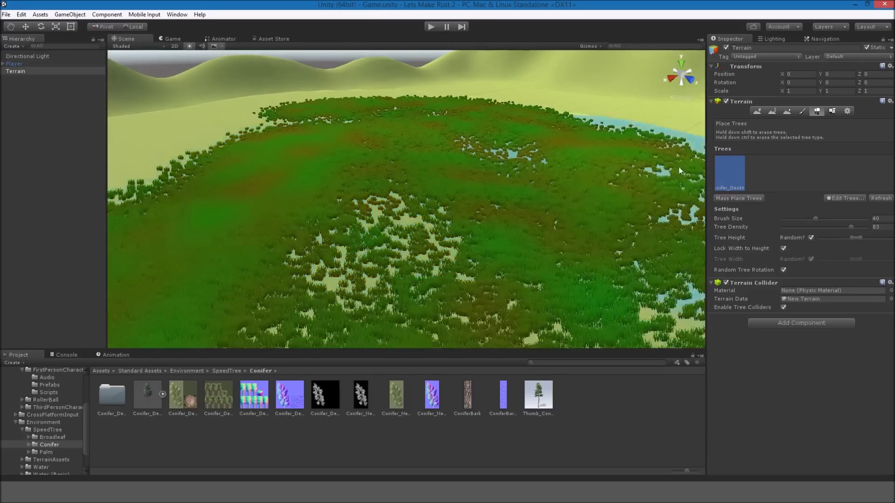
scroll(426, 197, down, 3)
scroll(423, 195, down, 6)
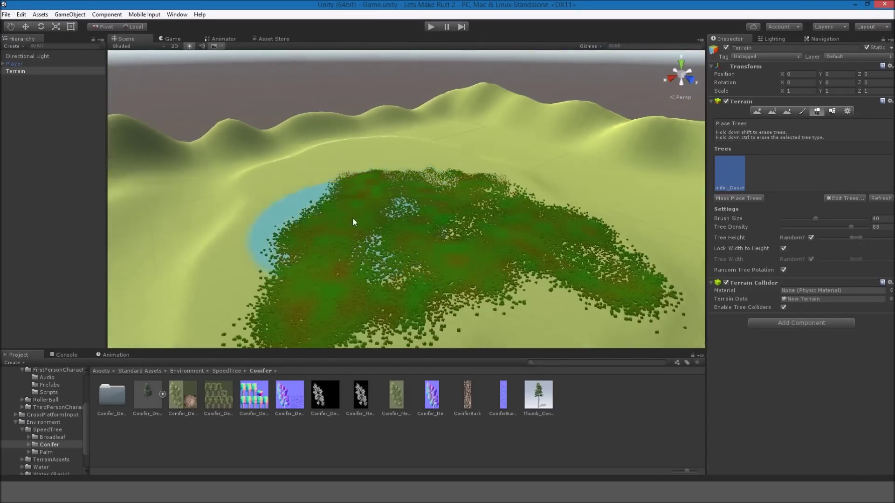
click(352, 217)
scroll(396, 194, up, 3)
right_drag(396, 194, 463, 147)
key(w)
- Reduce the tree brush size to 14.5 and look over the placed conifers
alt+drag(463, 148, 357, 162)
right_drag(357, 162, 463, 142)
alt+drag(447, 228, 312, 200)
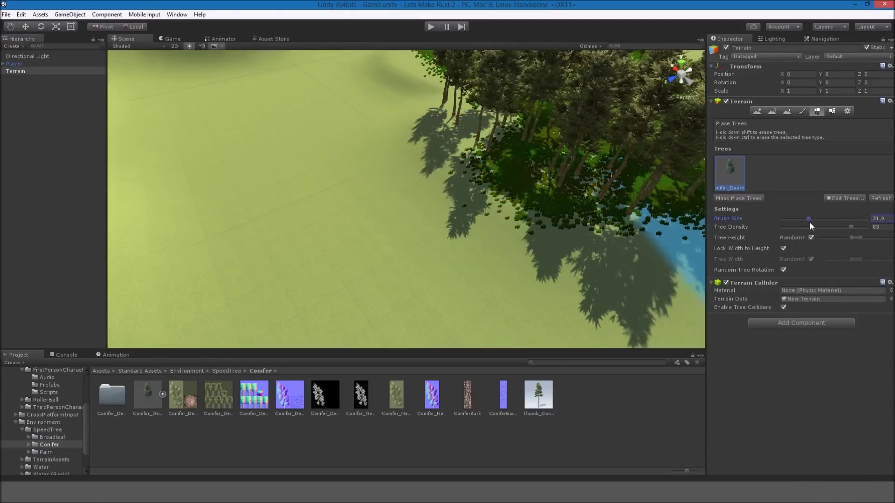
right_drag(463, 202, 573, 216)
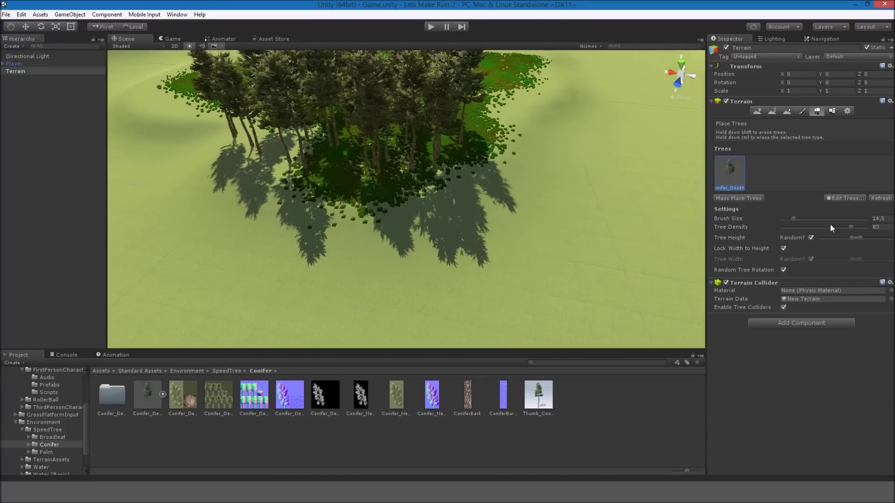
mouse_move(428, 201)
right_down()
mouse_move(399, 145)
mouse_move(357, 150)
mouse_move(404, 87)
mouse_move(446, 86)
mouse_move(457, 66)
mouse_move(427, 84)
mouse_move(418, 113)
mouse_move(446, 96)
mouse_move(449, 110)
mouse_move(448, 92)
mouse_move(615, 152)
mouse_move(641, 148)
mouse_move(654, 102)
mouse_move(587, 198)
mouse_move(457, 240)
right_up()
key(w)
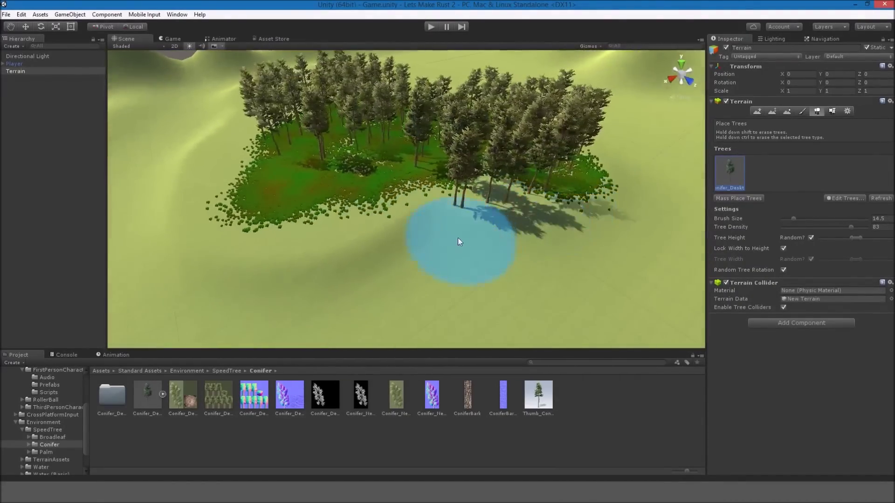
right_drag(611, 206, 332, 206)
right_drag(337, 204, 298, 158)
- Move the Player above the grass patch near the trees, to position X 254.8, Y 22.2, Z 121.8
key(w)
key(s)
double_click(23, 64)
key(s)
right_drag(262, 133, 215, 201)
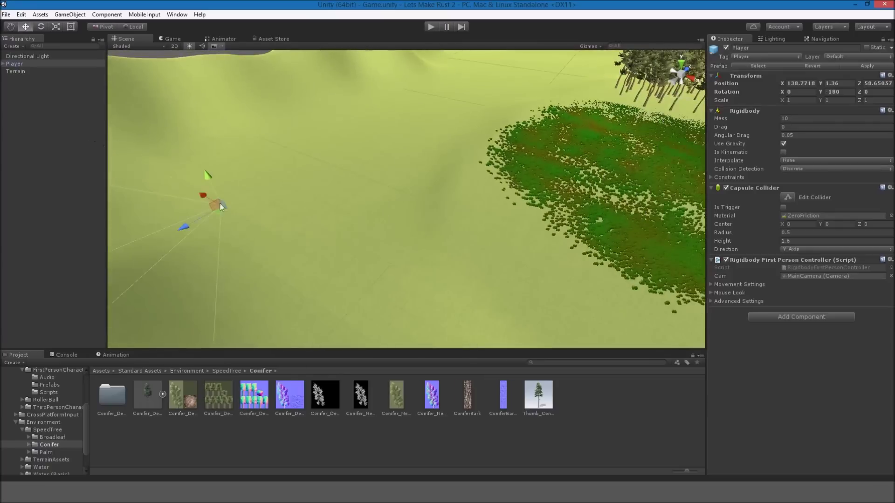
right_drag(558, 268, 483, 236)
scroll(479, 159, down, 5)
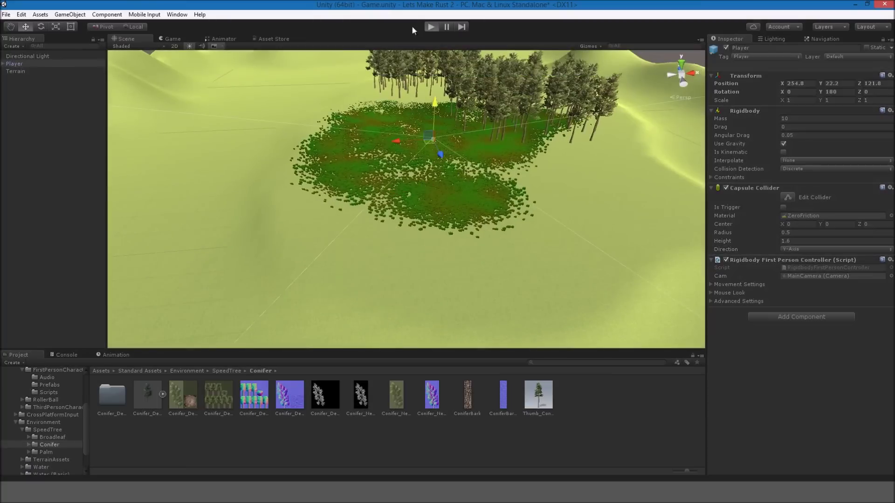
- Playtest the scene by walking the Player through the grass toward the conifers and looking around
click(431, 27)
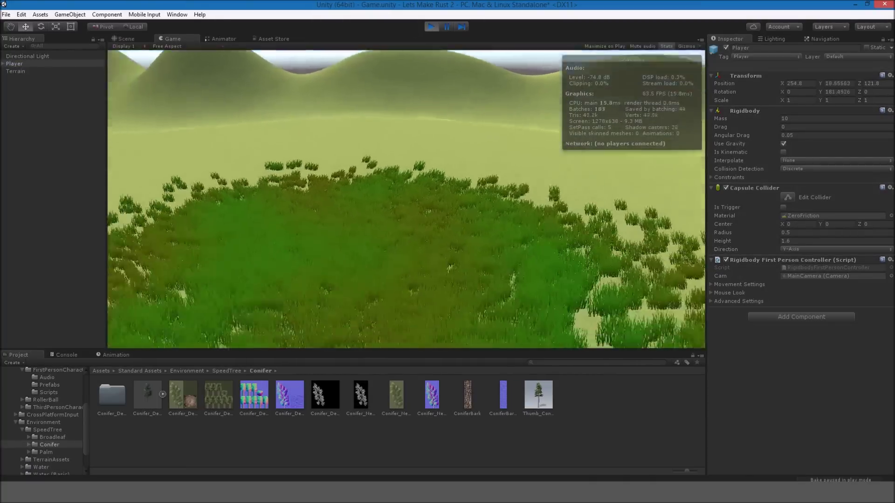
key(w)
key(w)
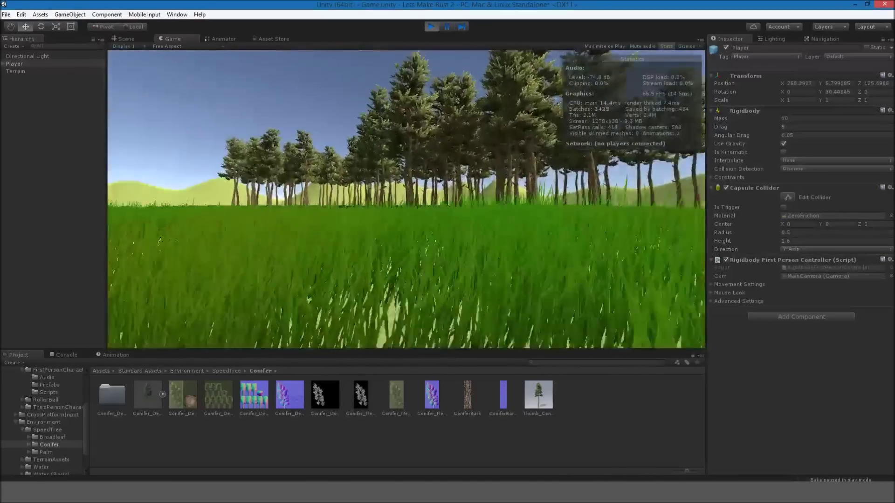
key(w)
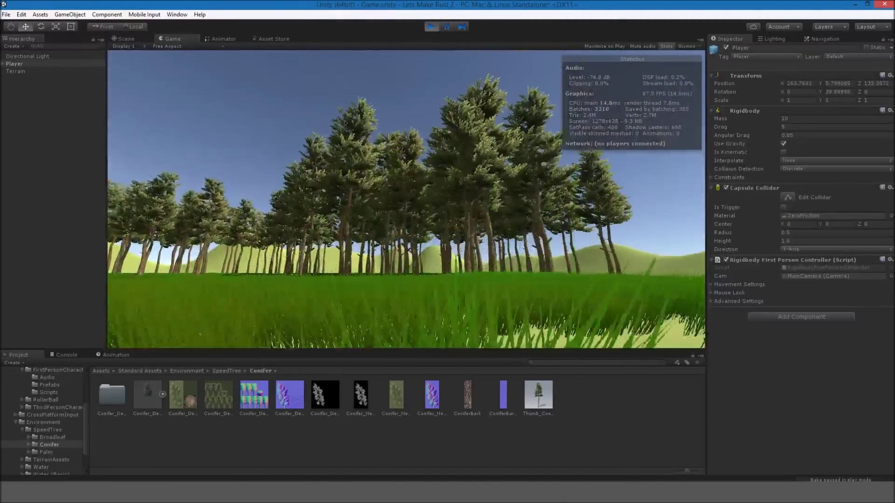
key(w)
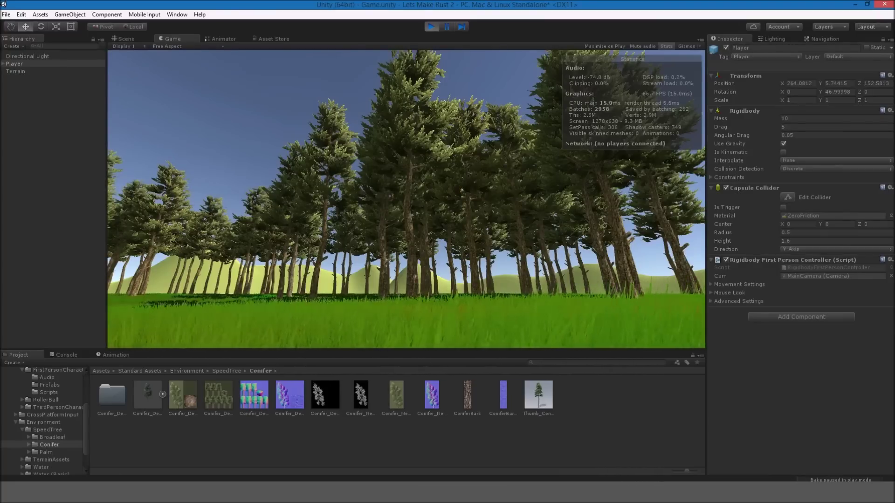
key(a)
key(a)
key(w)
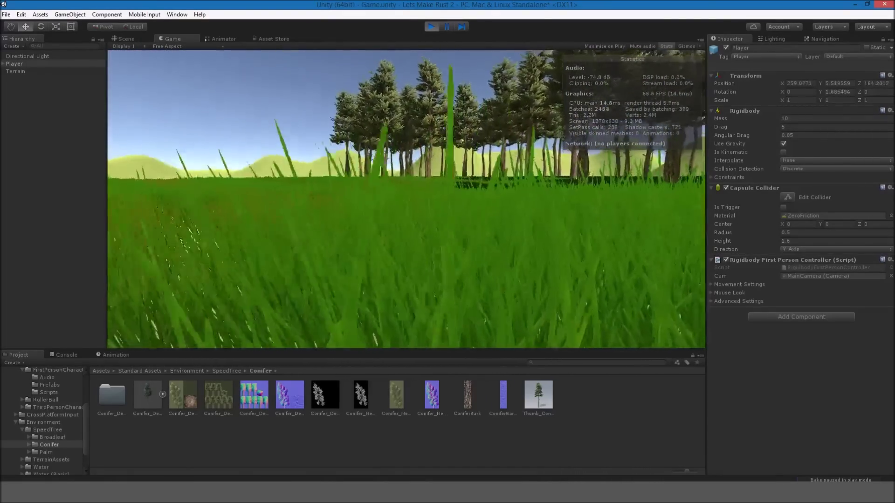
- Inspect the Player's height in the grass in the Scene view during play, and stop the playtest
key(Escape)
click(135, 39)
double_click(44, 63)
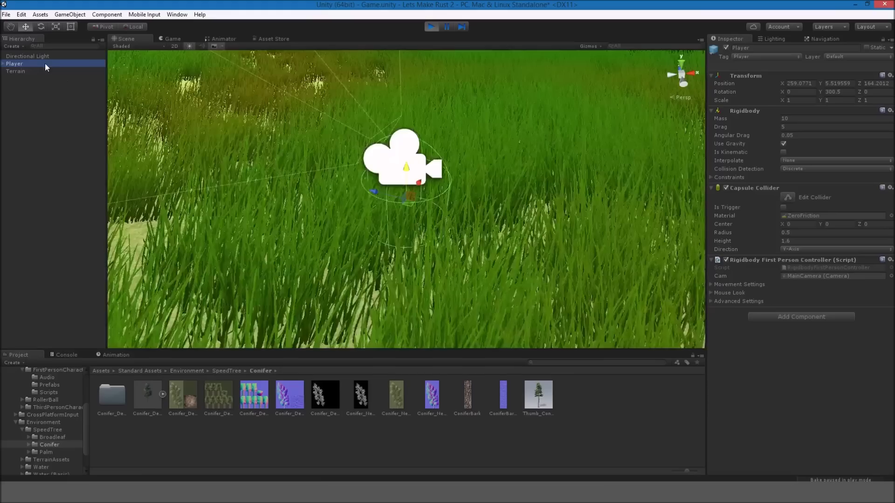
right_drag(382, 139, 425, 114)
key(s)
click(432, 27)
- Raise the Player's MainCamera child a little above the top of the capsule
double_click(23, 65)
right_drag(259, 198, 231, 206)
key(s)
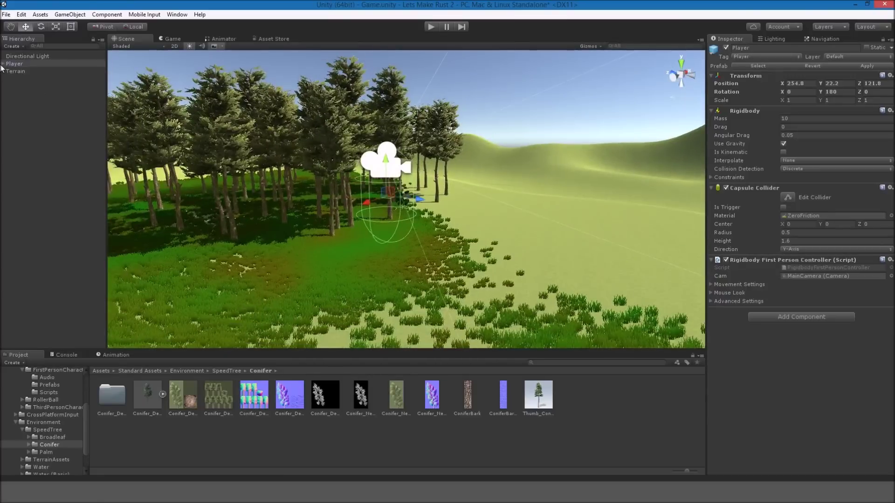
click(3, 65)
click(21, 71)
drag(385, 126, 378, 103)
- Stretch the Player's capsule collider downward to a height of 2.312872
click(34, 64)
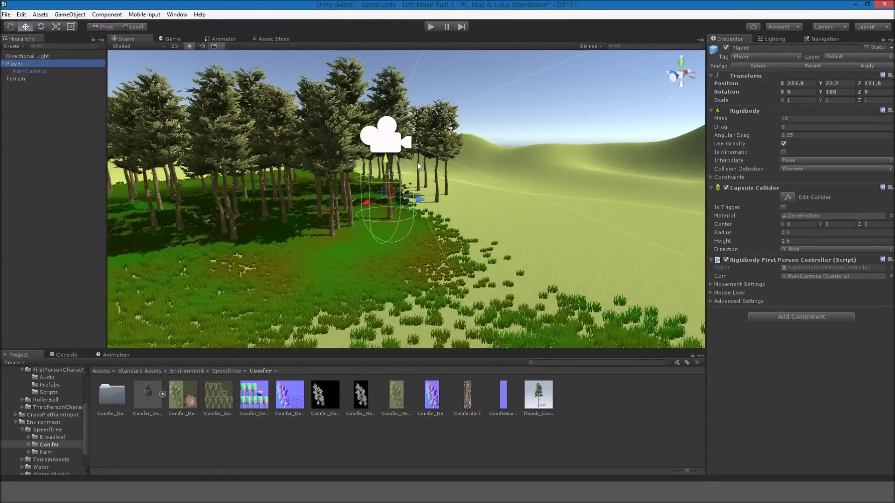
alt+drag(418, 161, 435, 179)
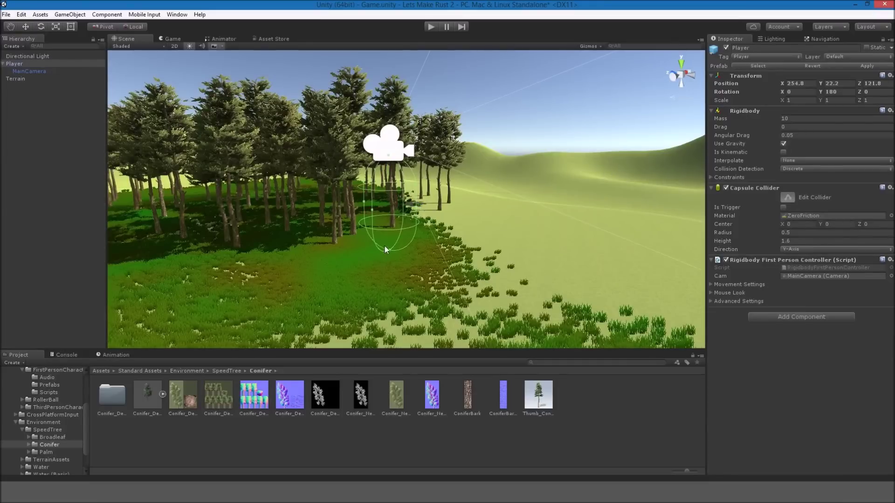
drag(390, 251, 393, 270)
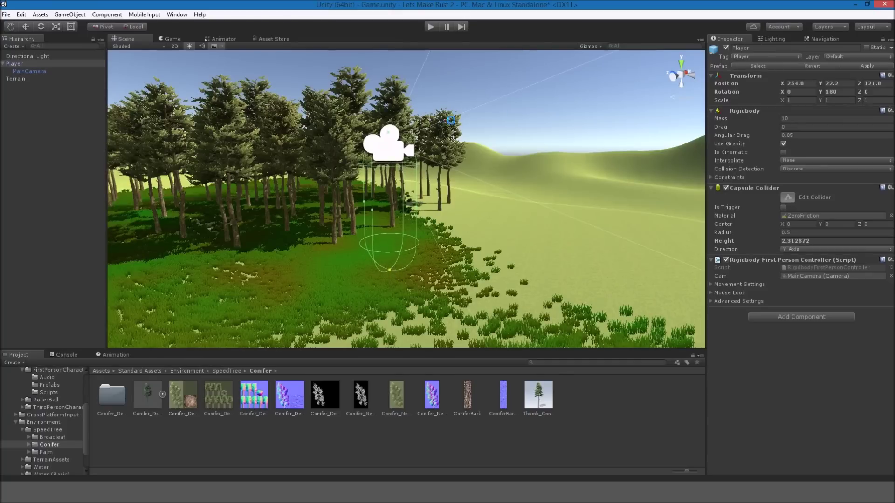
click(55, 108)
- Lower the Player to just above the grass, at position Y 7.23
click(33, 63)
alt+drag(308, 133, 362, 179)
scroll(362, 179, down, 5)
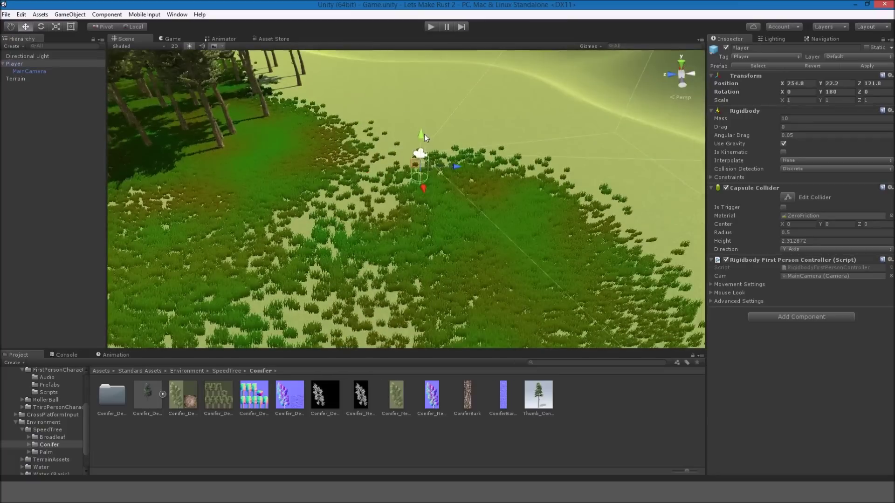
drag(413, 261, 414, 268)
right_drag(414, 268, 442, 138)
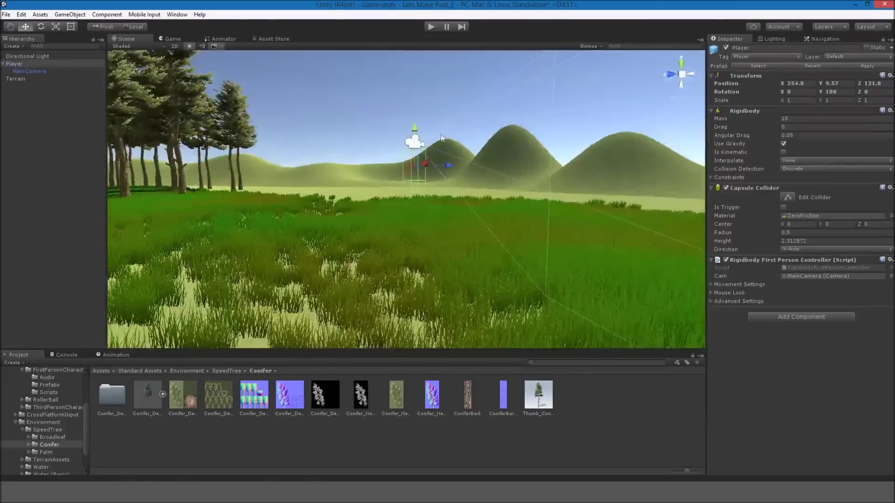
mouse_move(414, 141)
mouse_down()
mouse_move(413, 233)
mouse_move(411, 140)
mouse_up()
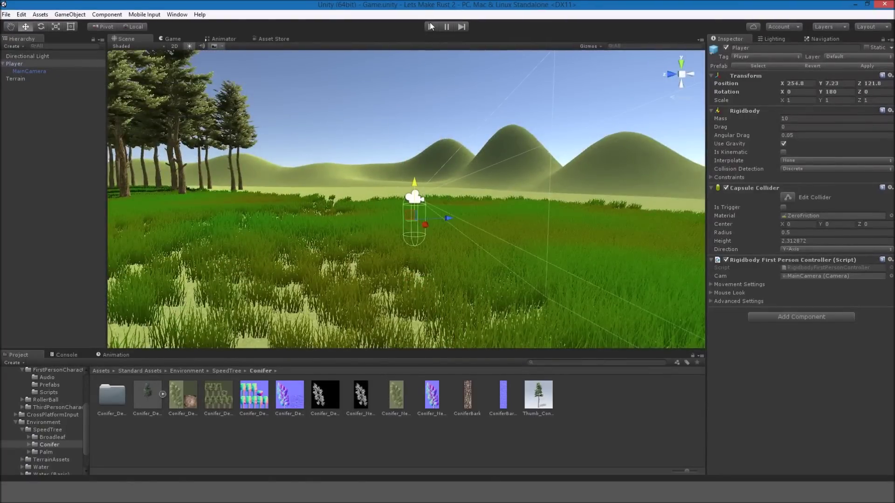
- Playtest the taller Player by walking across the grass, in among the conifers and out to the patch's edge
click(430, 27)
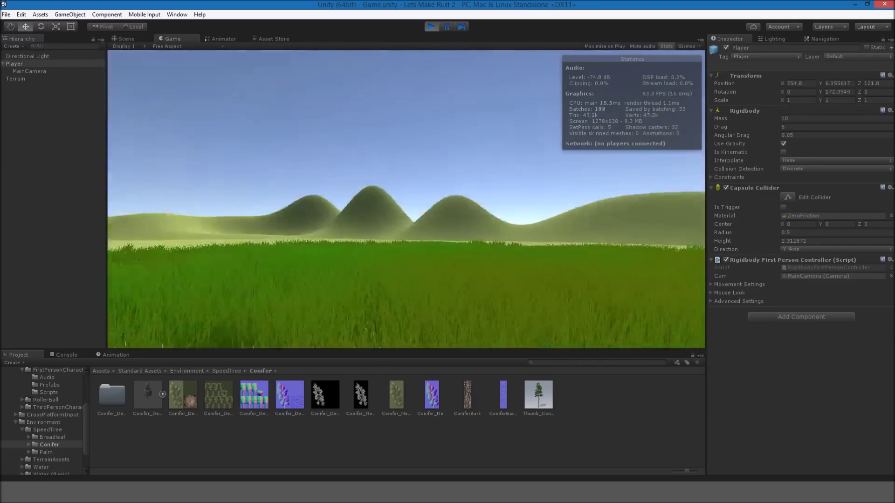
key(w)
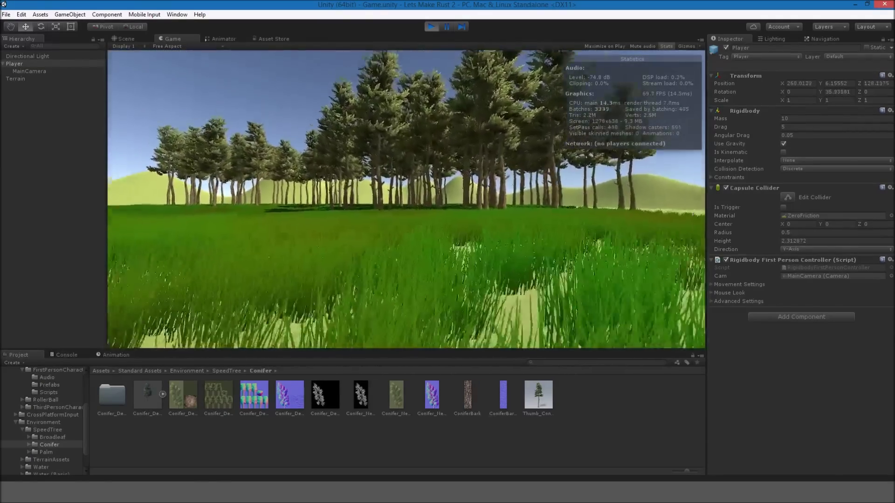
key(w)
key(w)
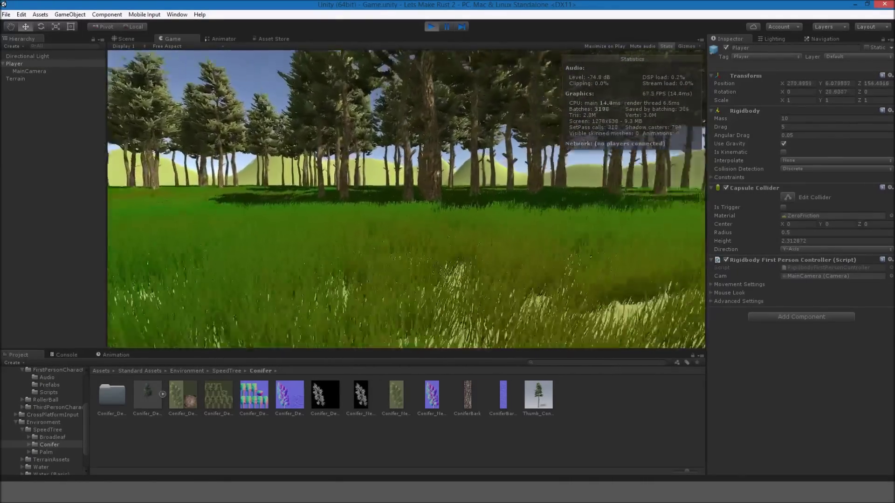
key(w)
key(w)
key(w)
key(w)
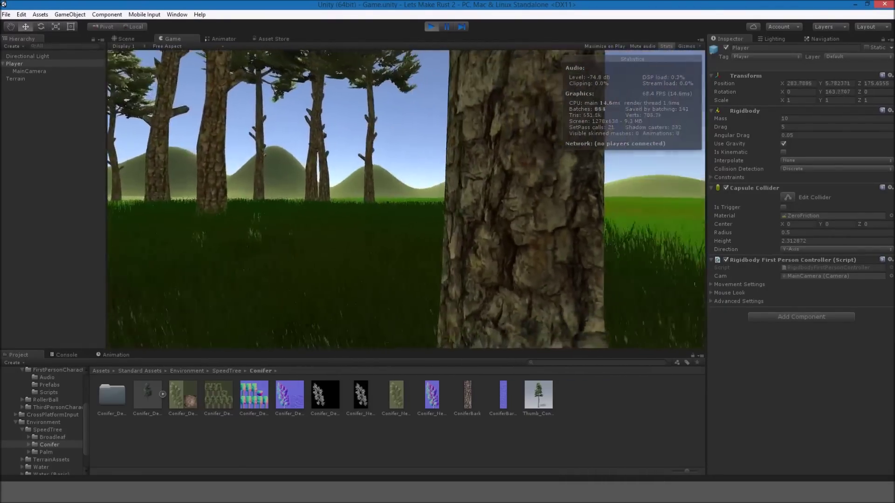
key(w)
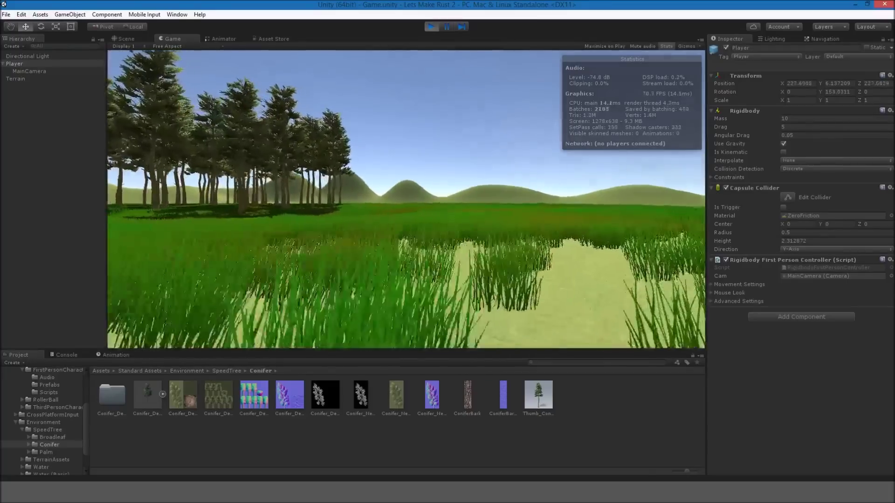
key(w)
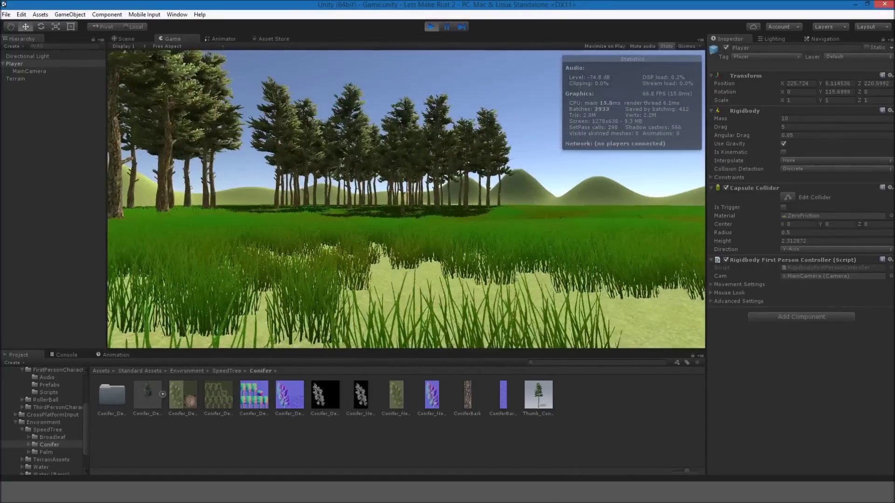